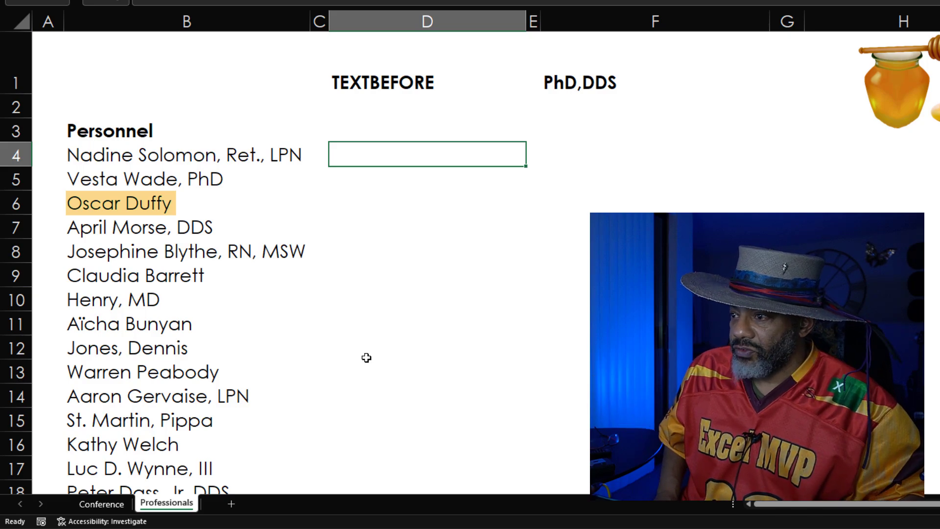
pyautogui.scroll(-2, 366, 357)
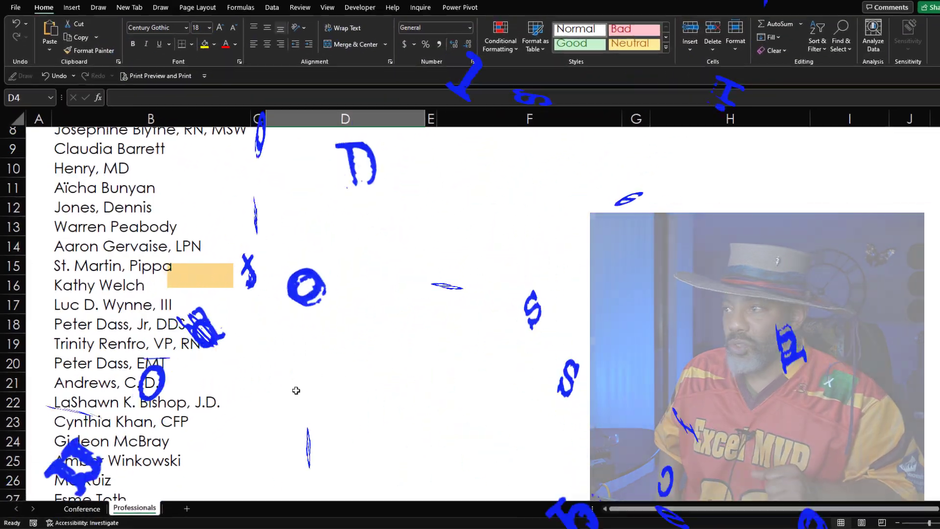
pyautogui.scroll(3, 366, 358)
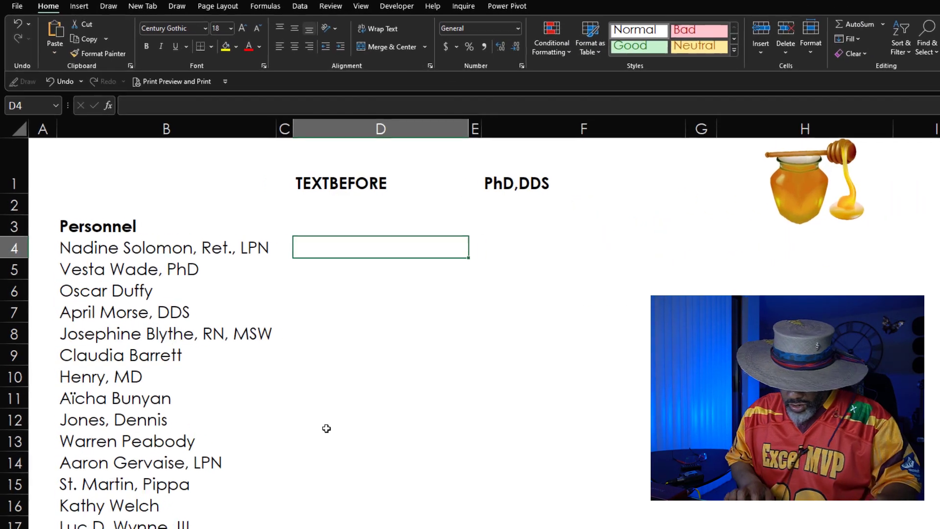
pyautogui.write('=text')
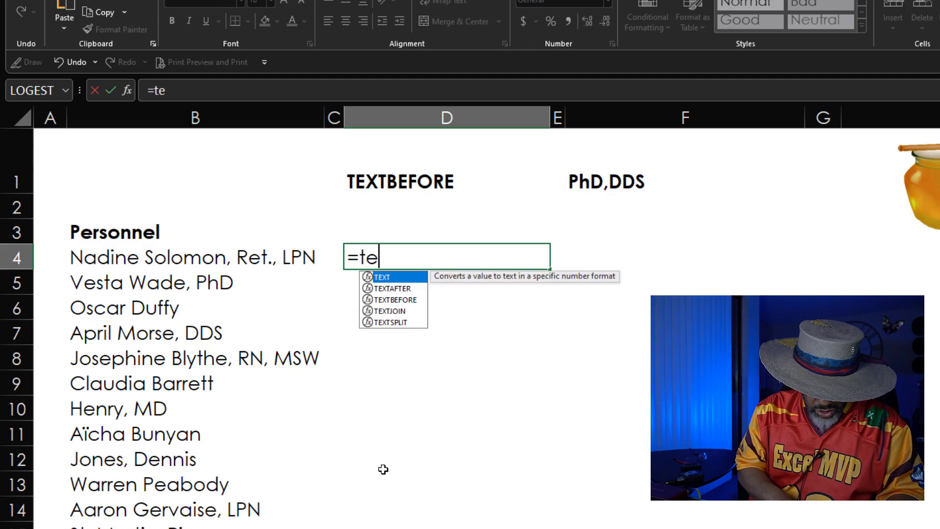
pyautogui.doubleClick(396, 300)
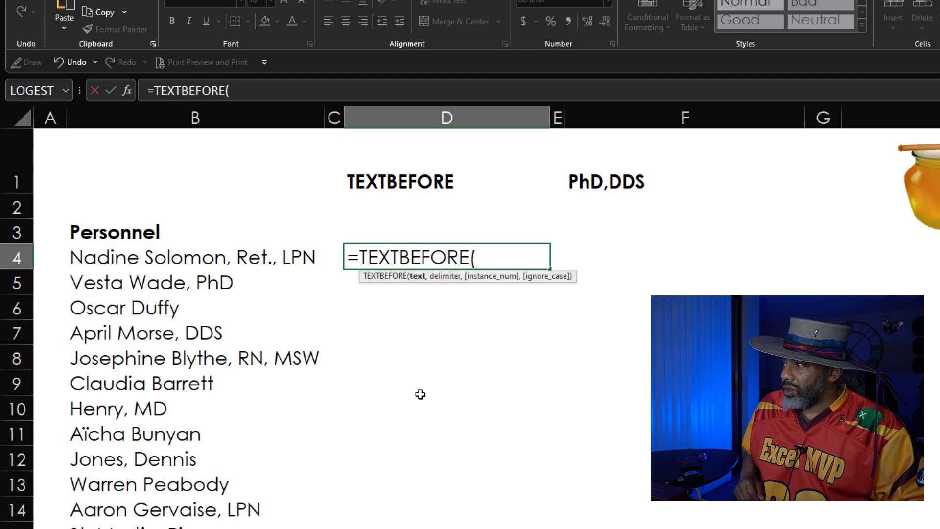
pyautogui.click(219, 261)
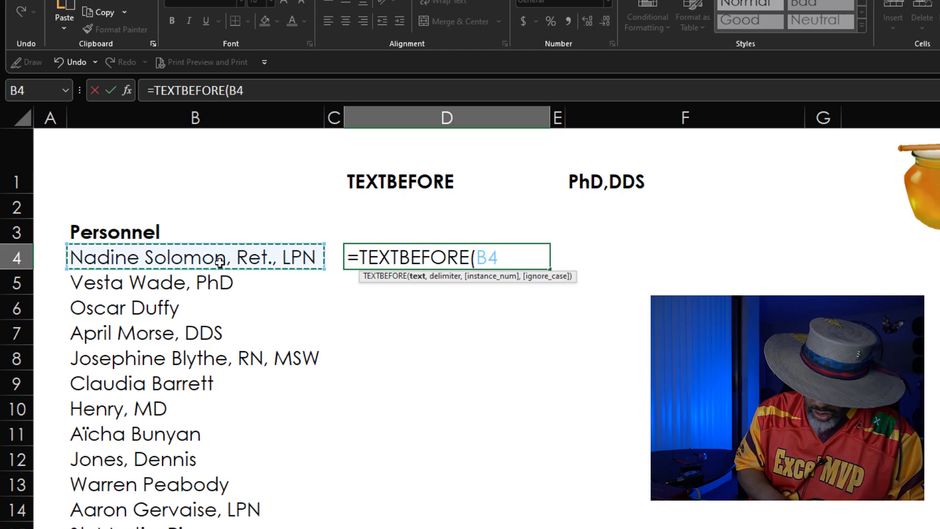
pyautogui.write(',')
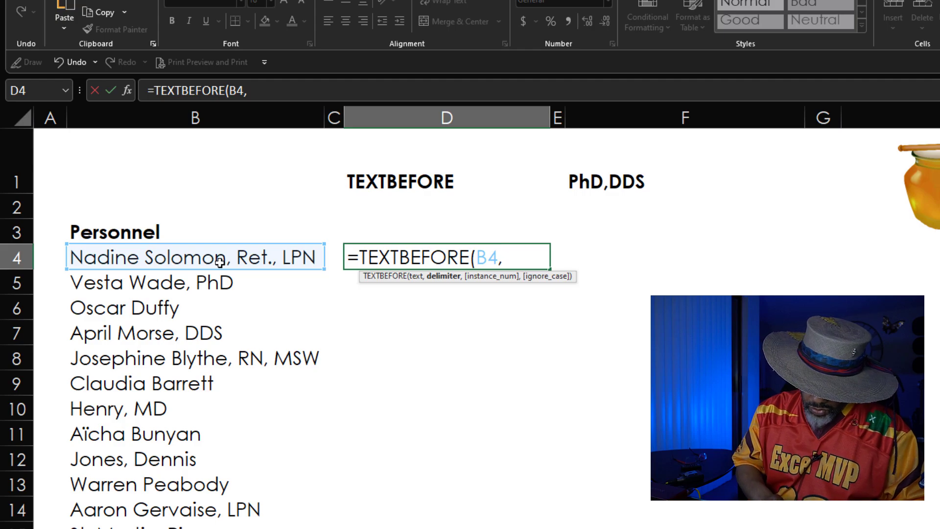
pyautogui.write('"')
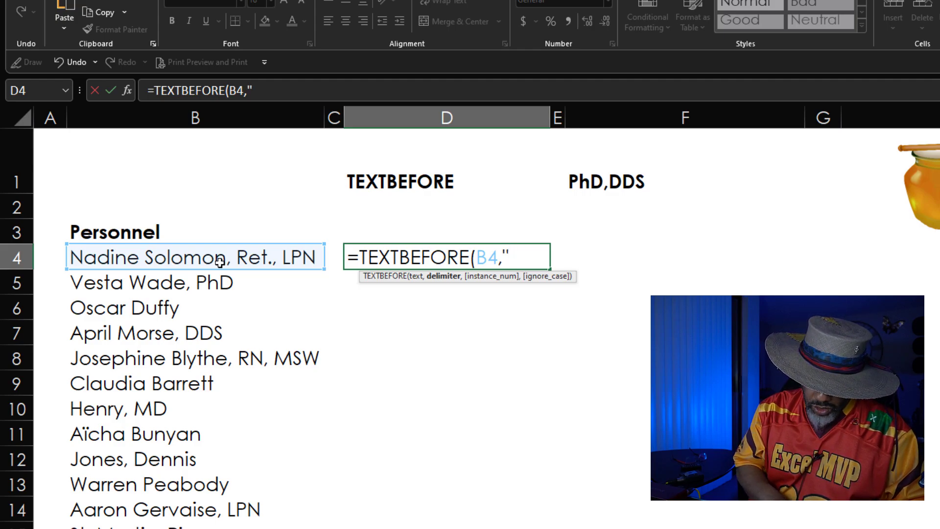
pyautogui.write(', ')
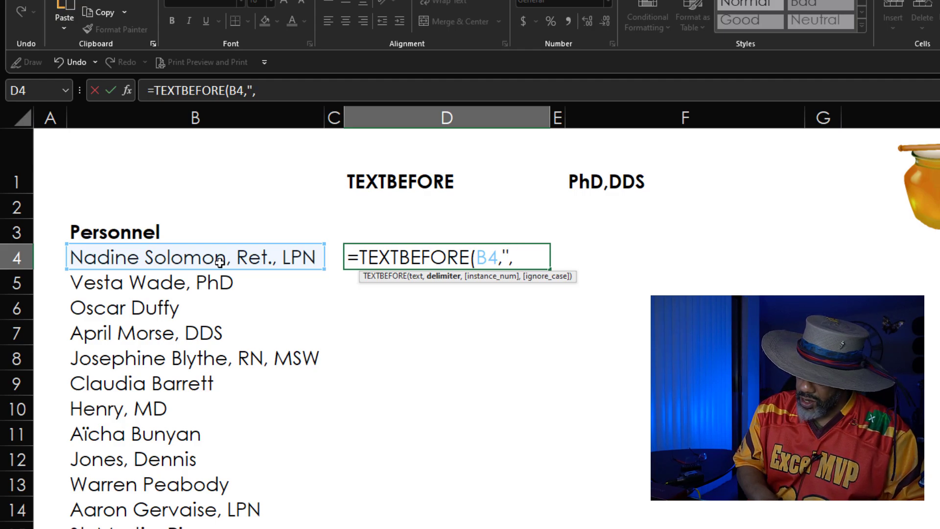
pyautogui.write('"')
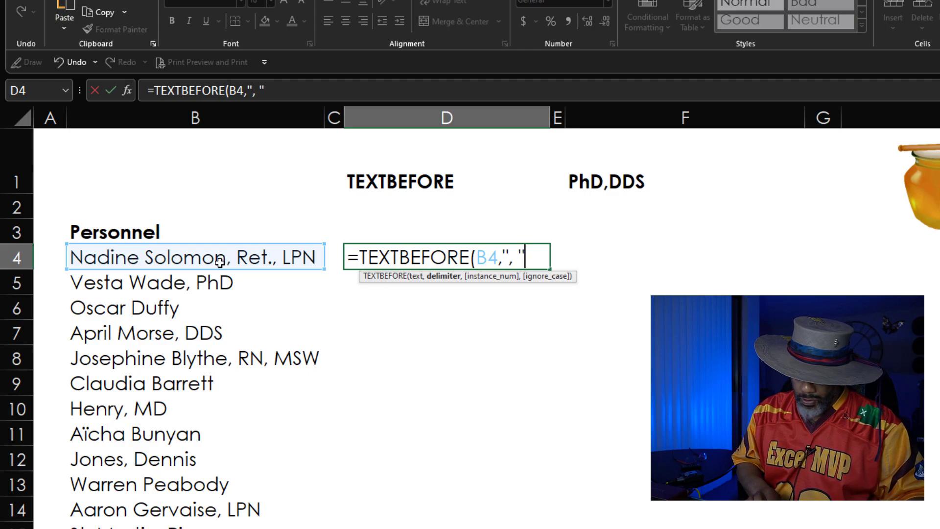
pyautogui.write(',')
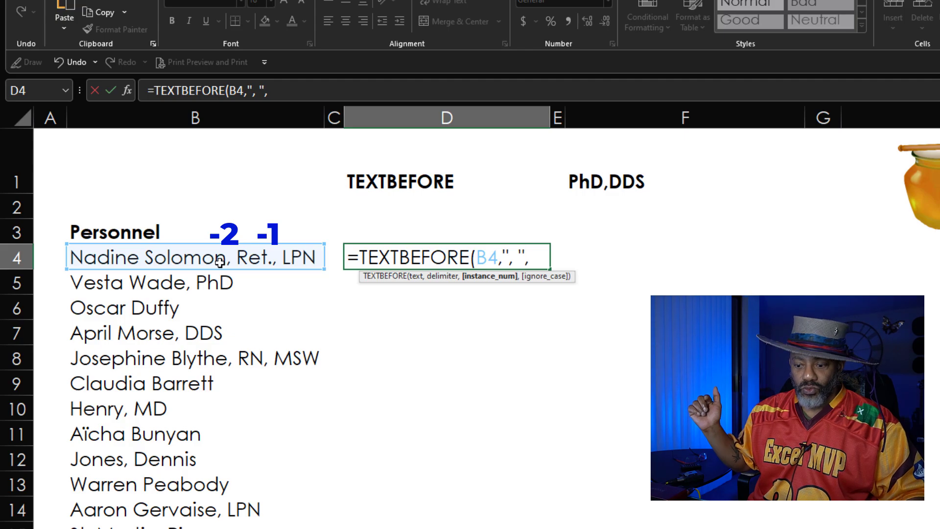
pyautogui.write('-2')
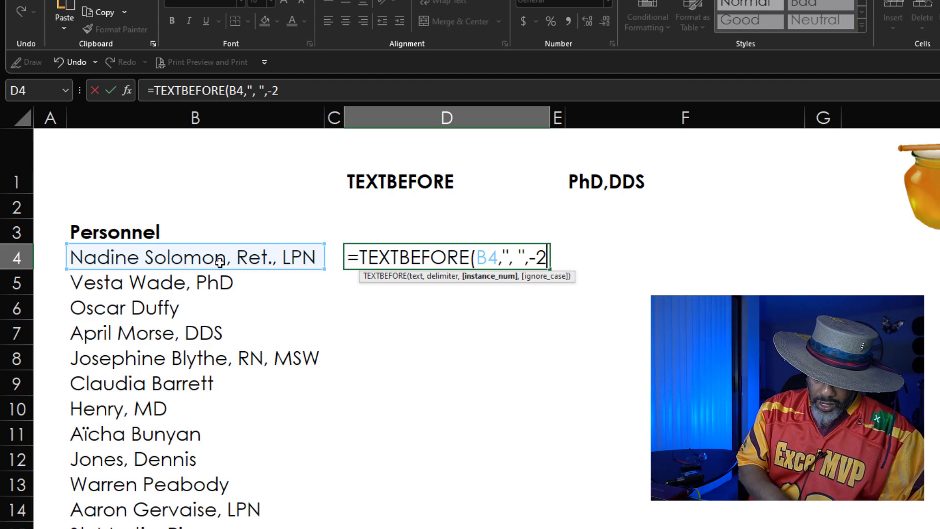
pyautogui.write(')')
pyautogui.press('Return')
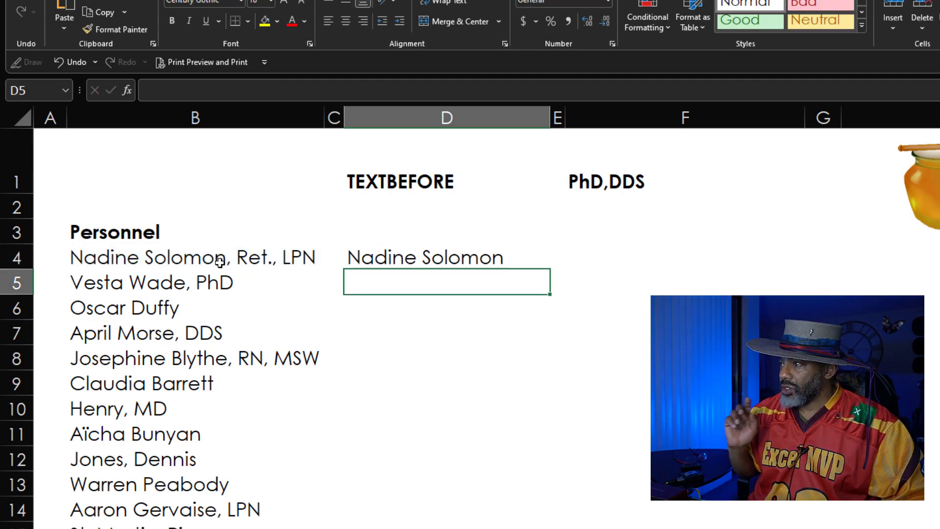
# Step: Fill the D4 formula down to D12, then hide column D
pyautogui.click(366, 259)
pyautogui.moveTo(546, 270); pyautogui.dragTo(602, 465)
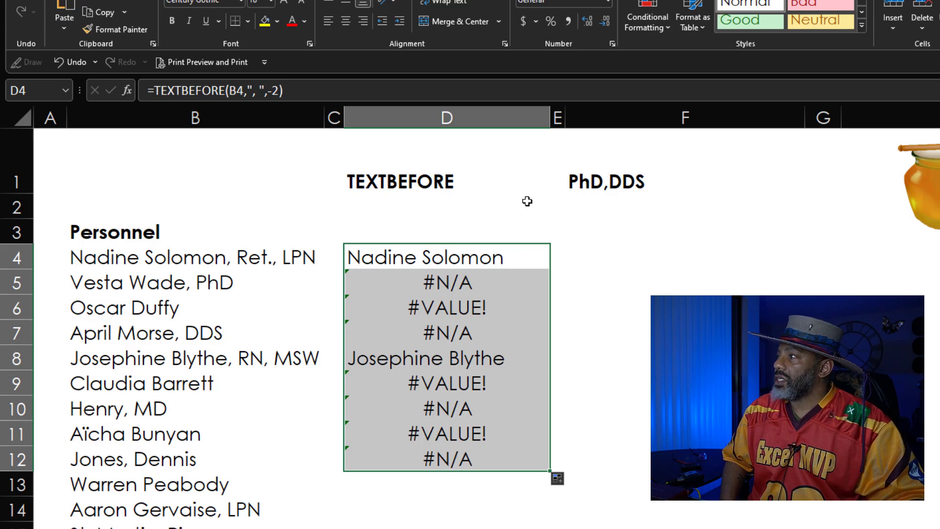
pyautogui.click(482, 119)
pyautogui.rightClick(481, 119)
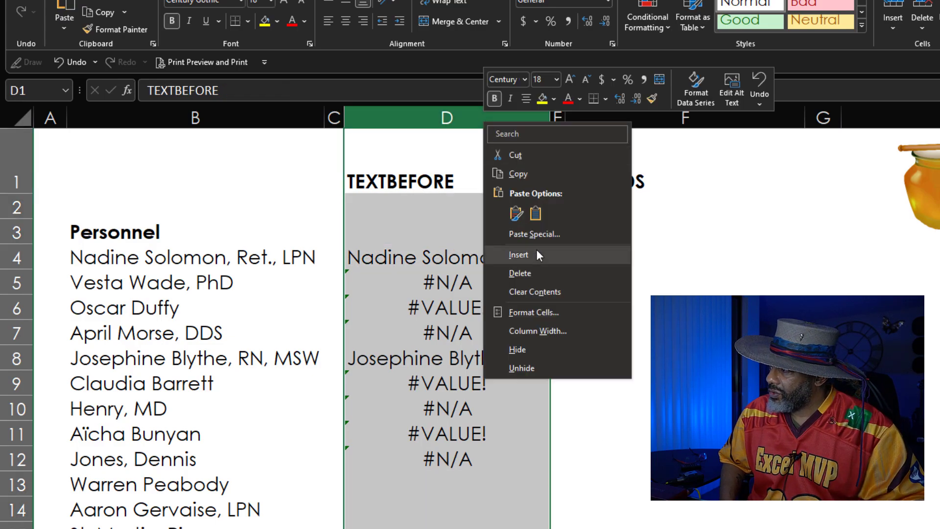
pyautogui.click(525, 350)
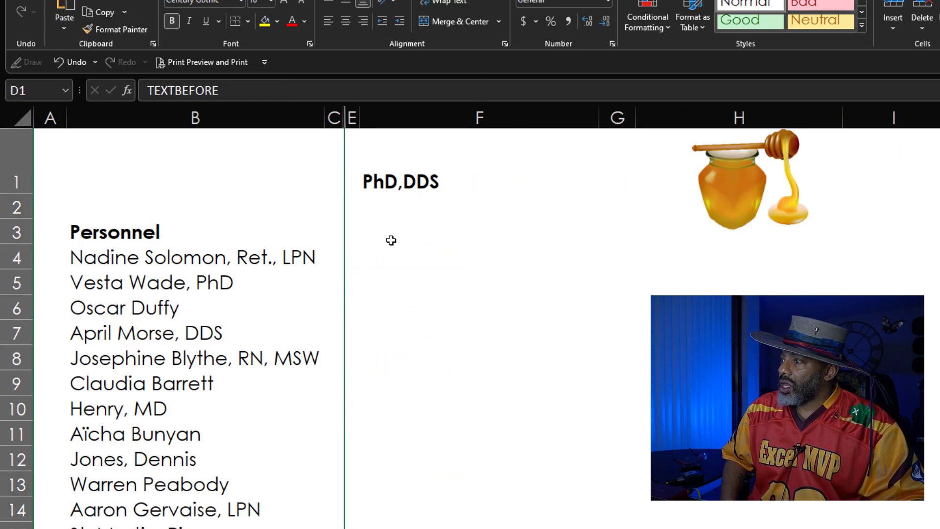
pyautogui.click(389, 255)
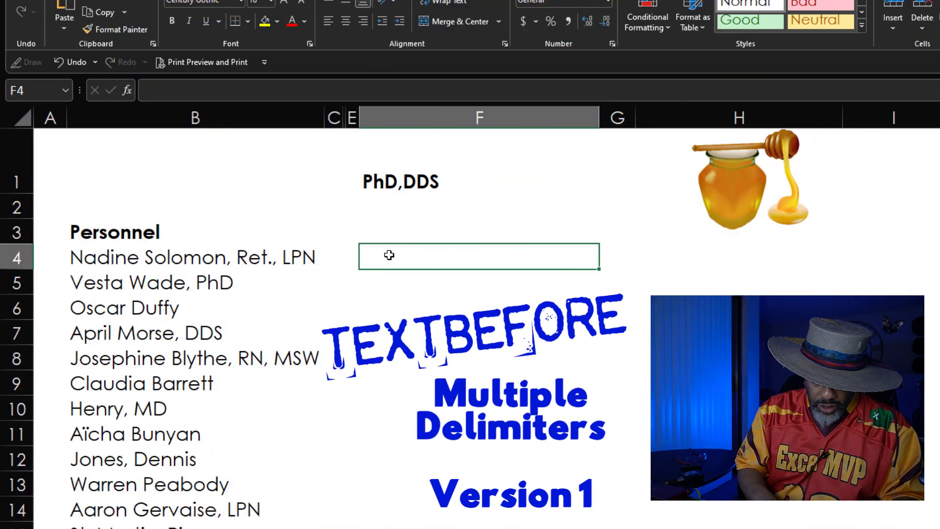
pyautogui.write('=text')
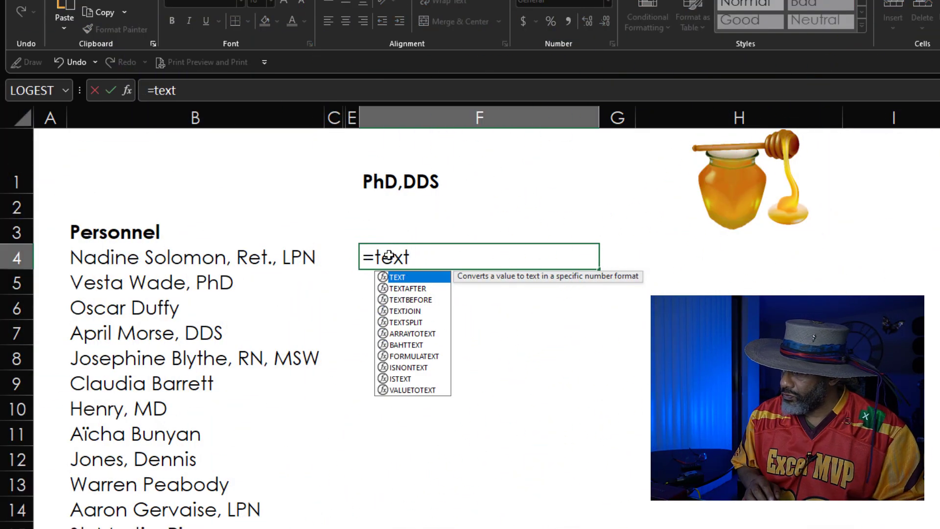
pyautogui.doubleClick(401, 299)
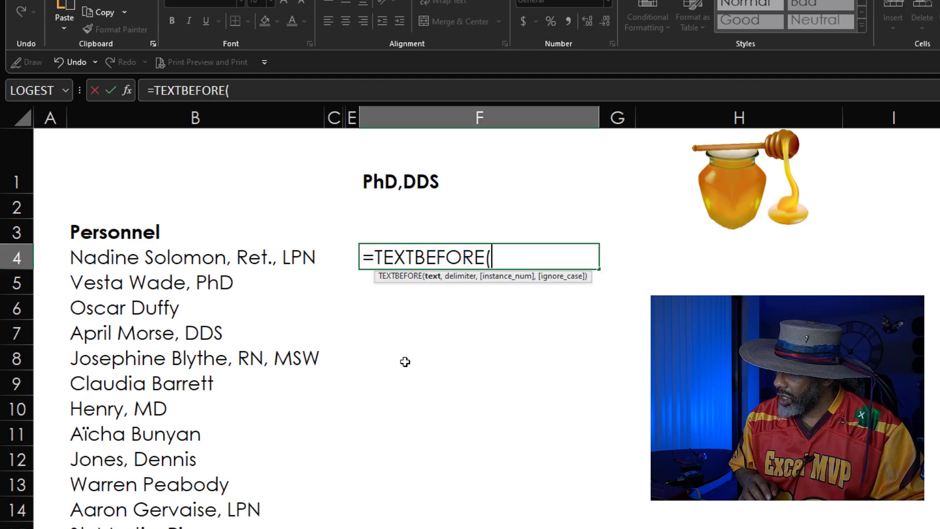
pyautogui.click(224, 260)
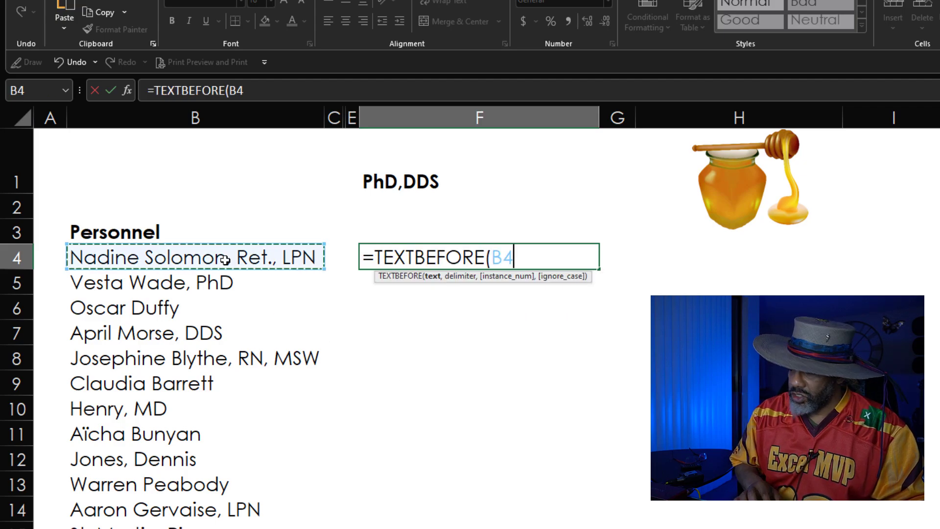
pyautogui.write(',')
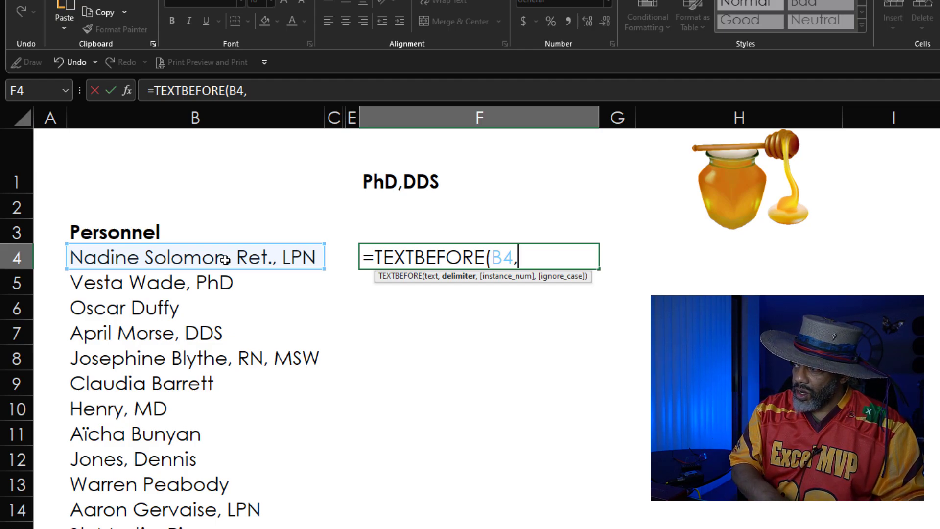
pyautogui.write('{')
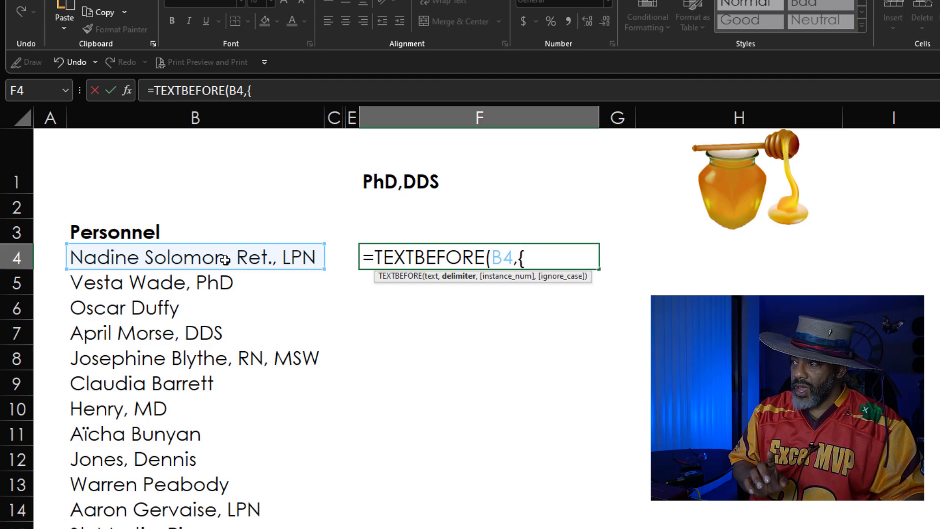
pyautogui.write('"')
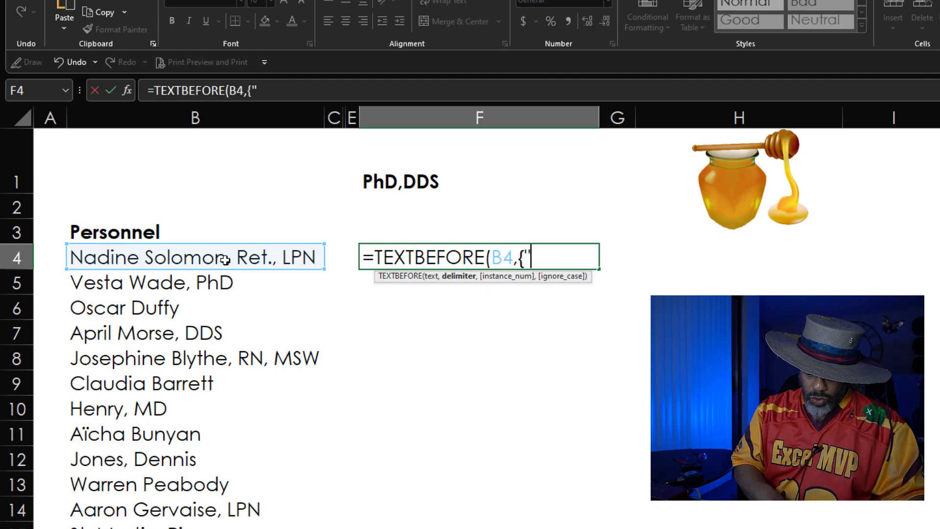
pyautogui.write(',')
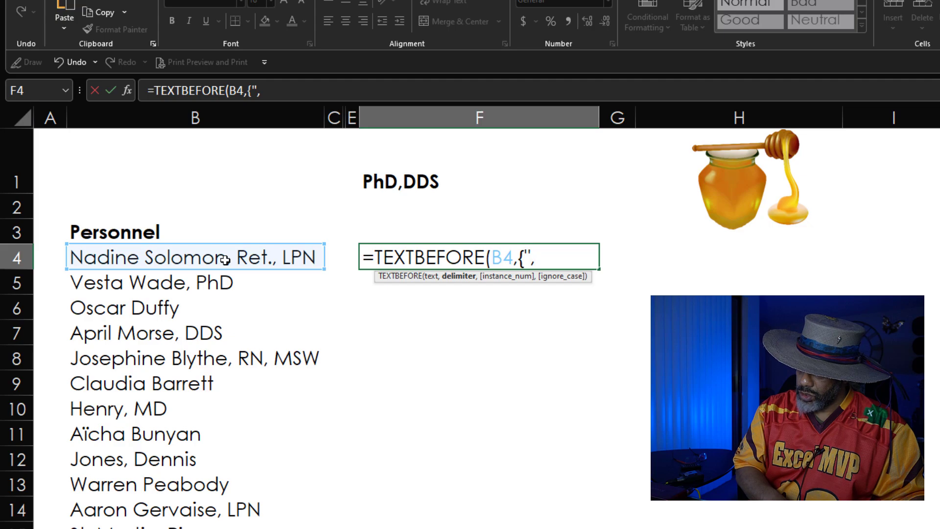
pyautogui.write(' Ret.')
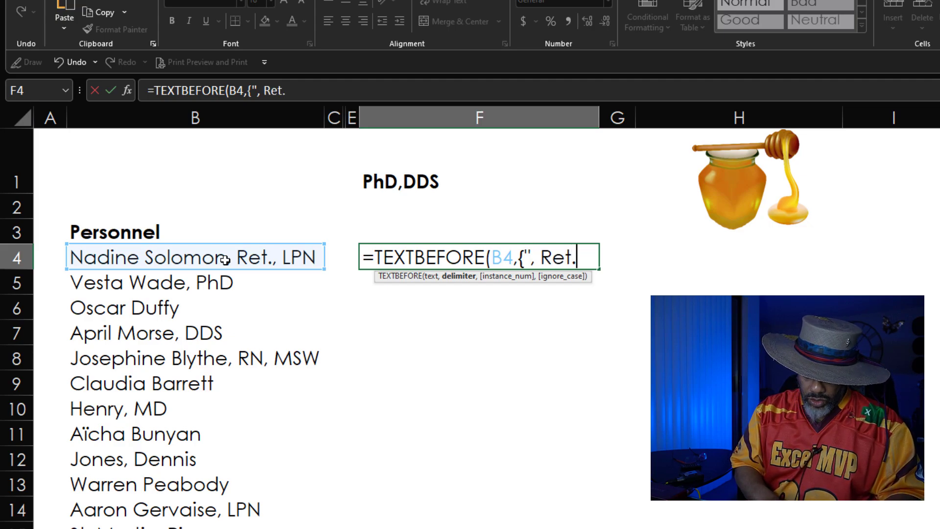
pyautogui.write('"')
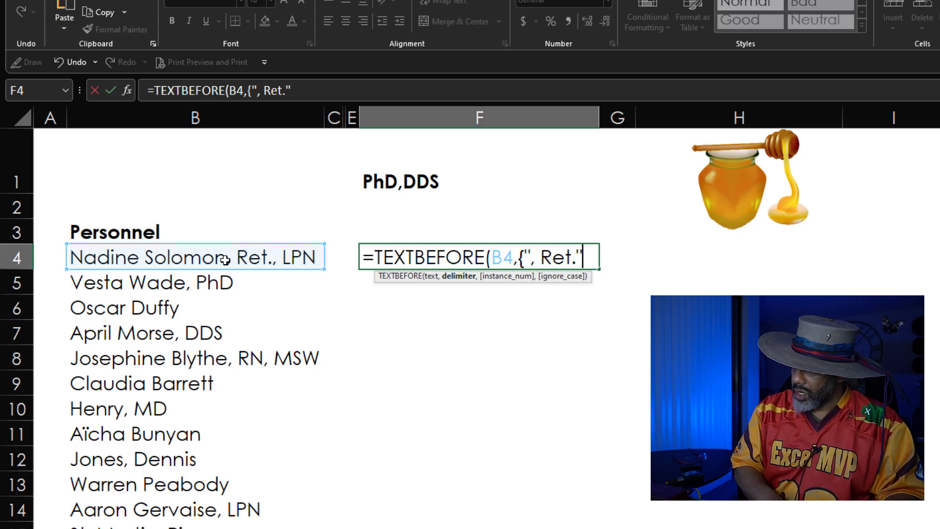
pyautogui.write(',')
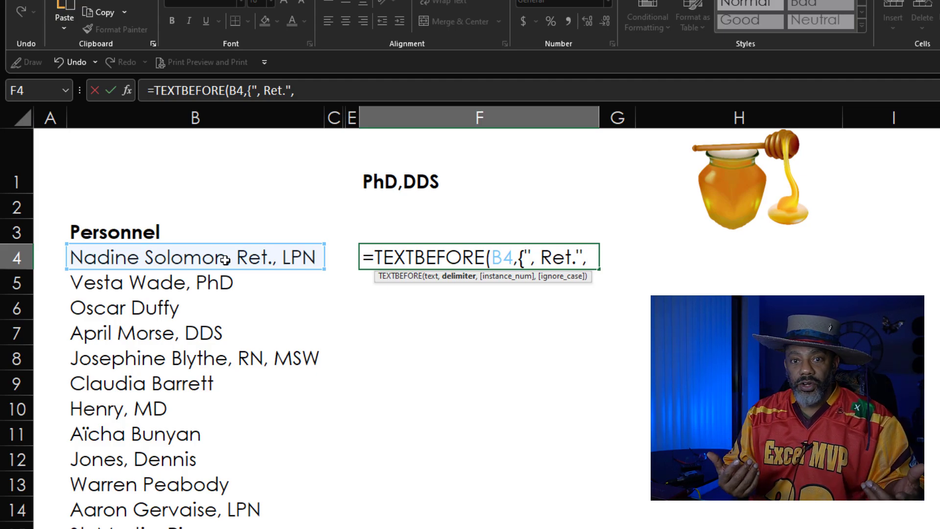
pyautogui.write('", ')
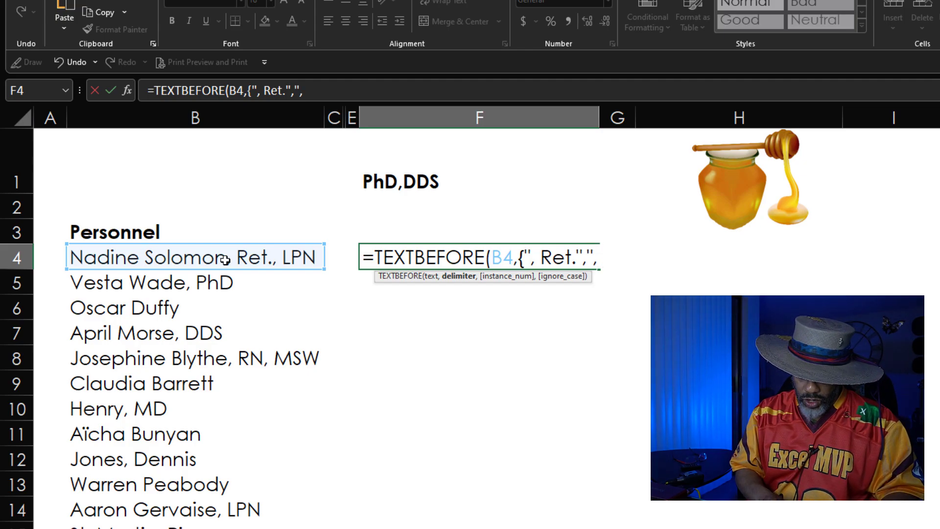
pyautogui.write('P')
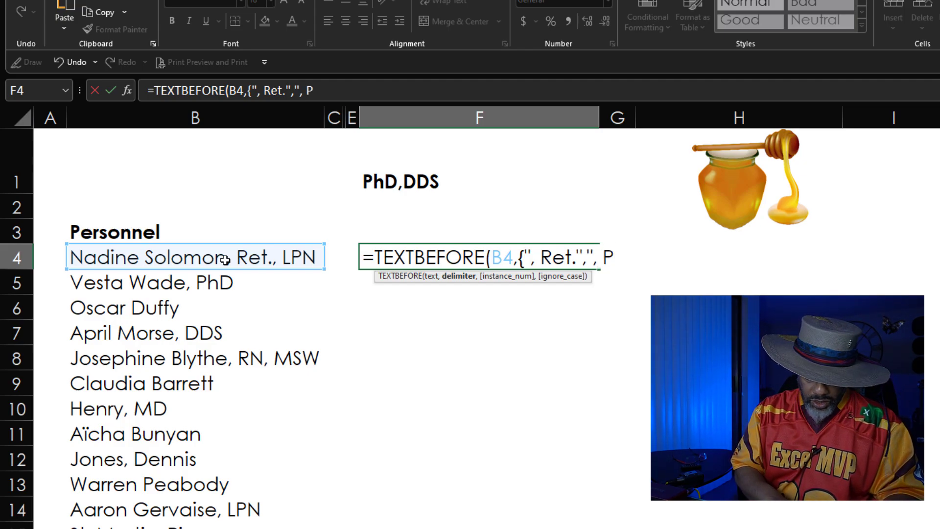
pyautogui.write('hD')
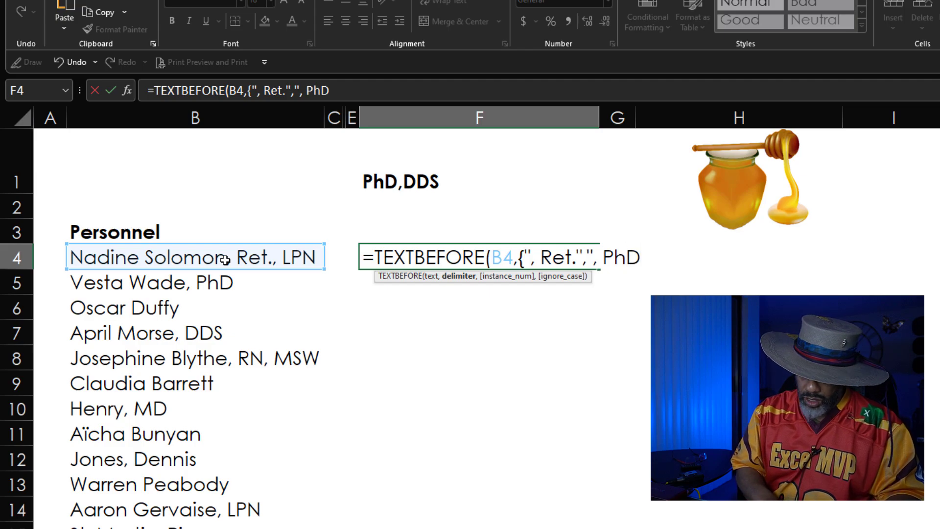
pyautogui.write('"')
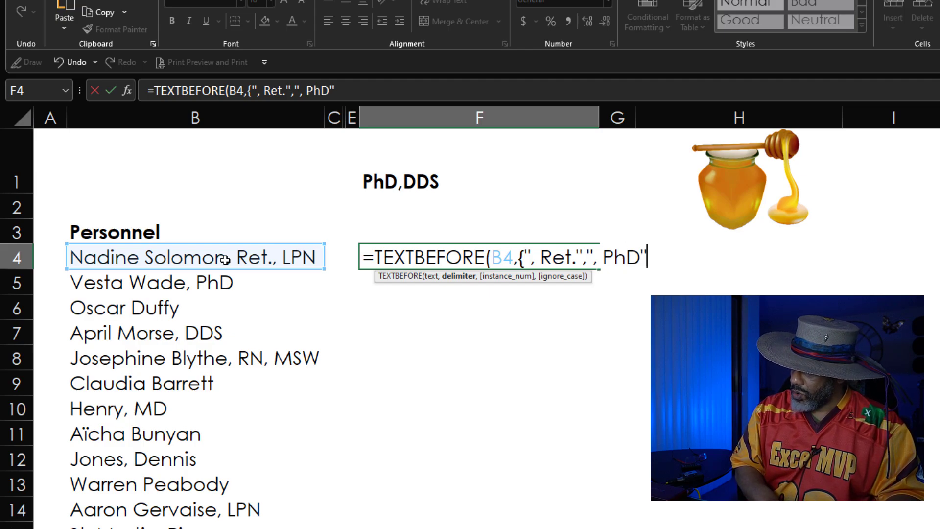
pyautogui.write('}')
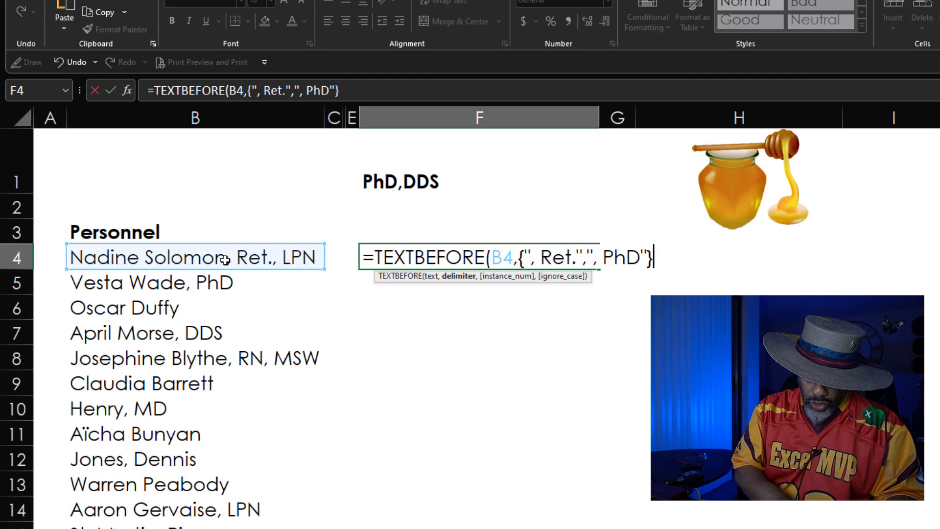
pyautogui.write(')')
pyautogui.press('Return')
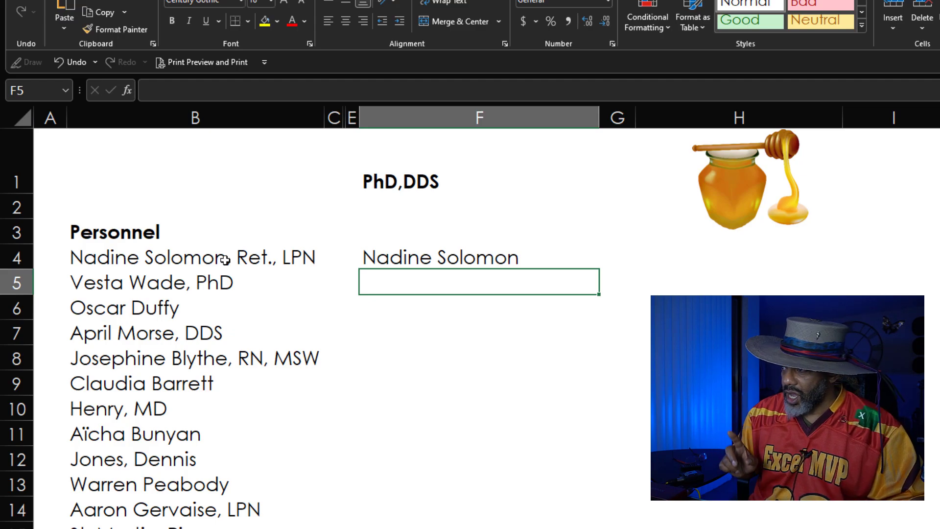
# Step: Copy the F4 TEXTBEFORE formula down through F11
pyautogui.click(394, 258)
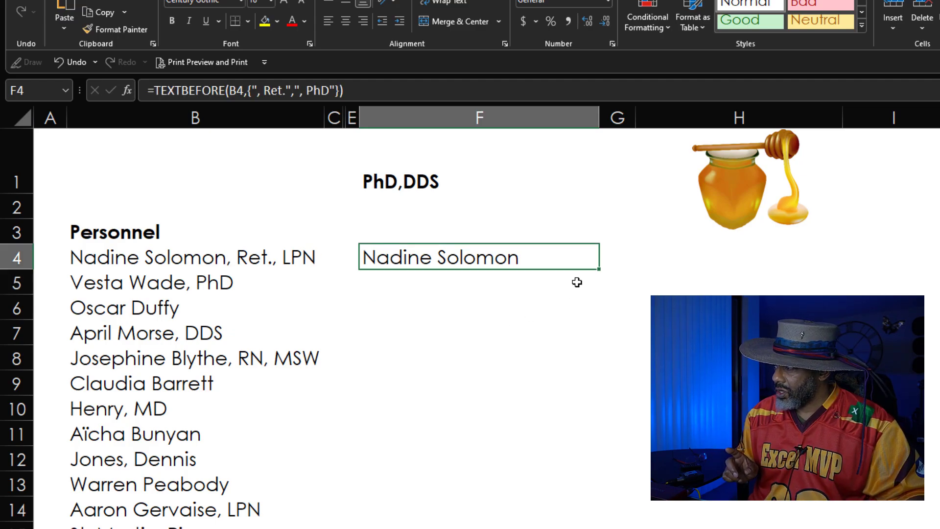
pyautogui.moveTo(600, 271); pyautogui.dragTo(619, 434)
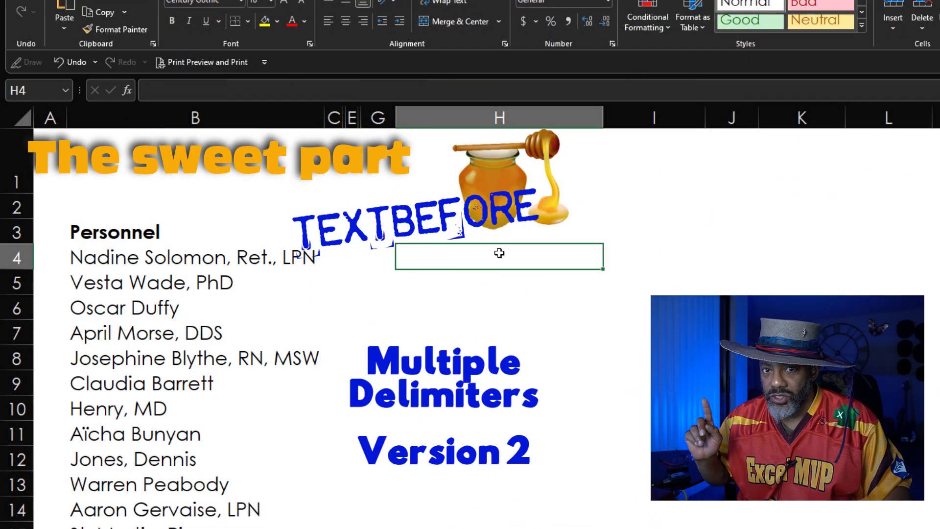
# Step: Type DEL, PhD, Ret and MSW down cells J4:J7
pyautogui.click(705, 249)
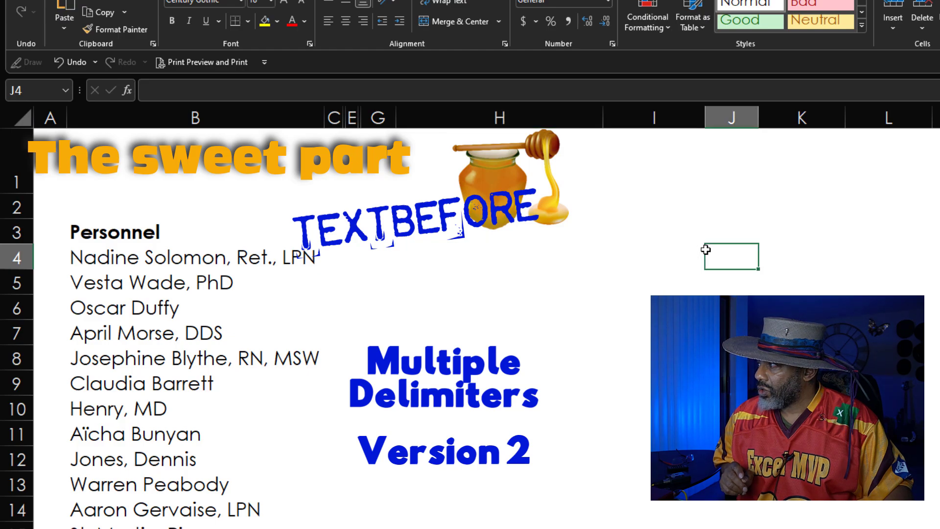
pyautogui.write('DEL')
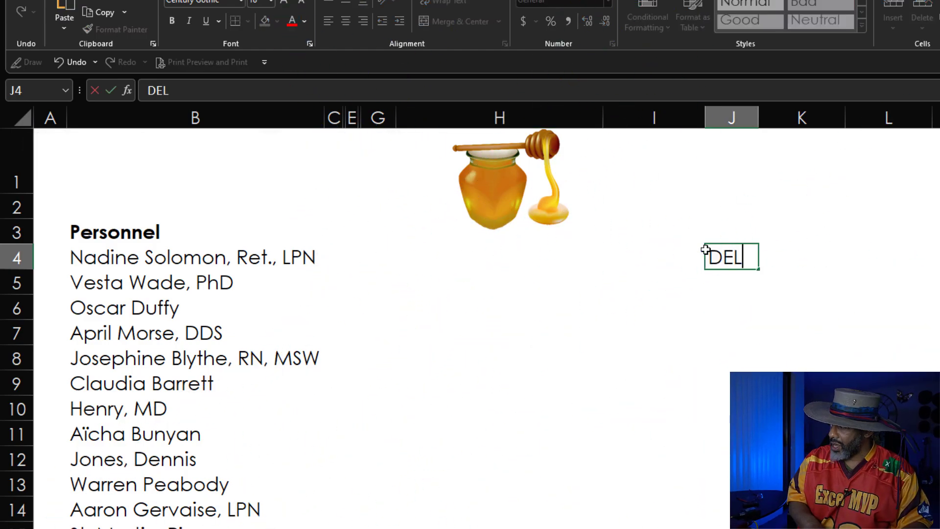
pyautogui.press('Return')
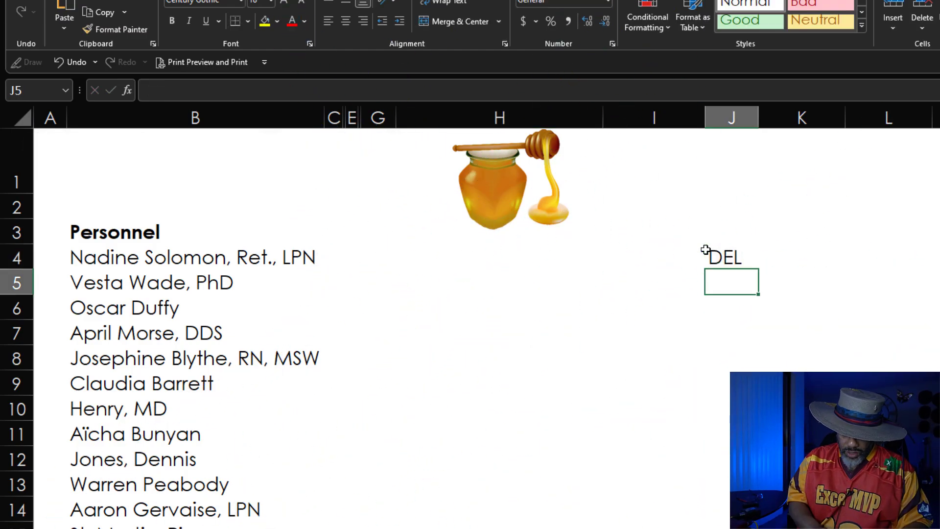
pyautogui.write('PhD')
pyautogui.press('Return')
pyautogui.write('R')
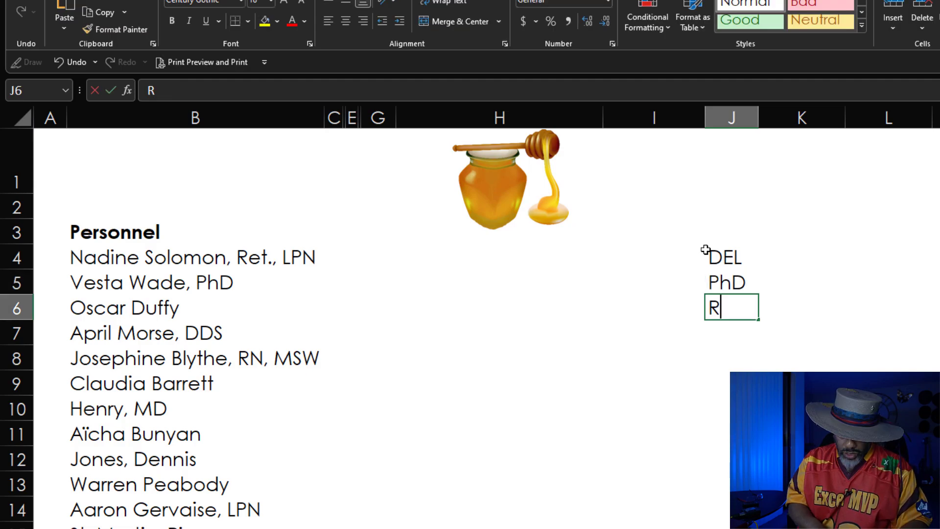
pyautogui.write('et')
pyautogui.press('Return')
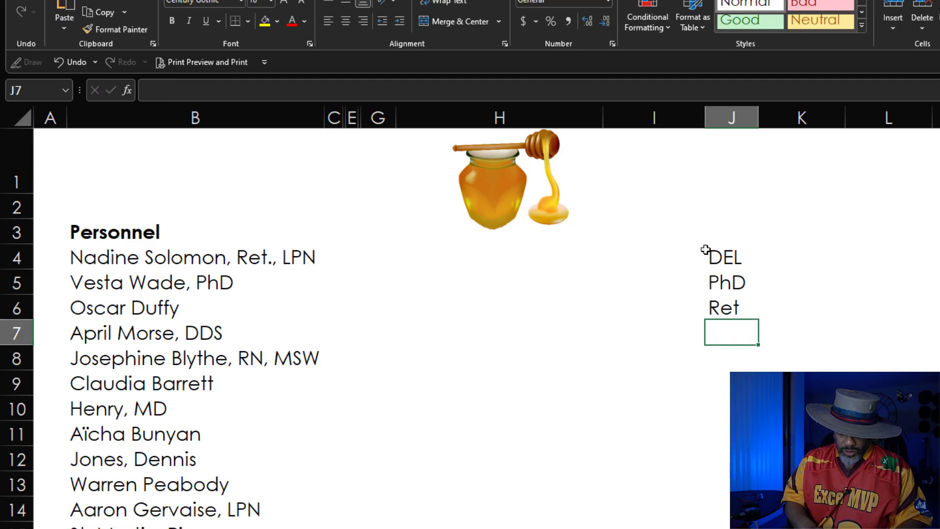
pyautogui.write('MS')
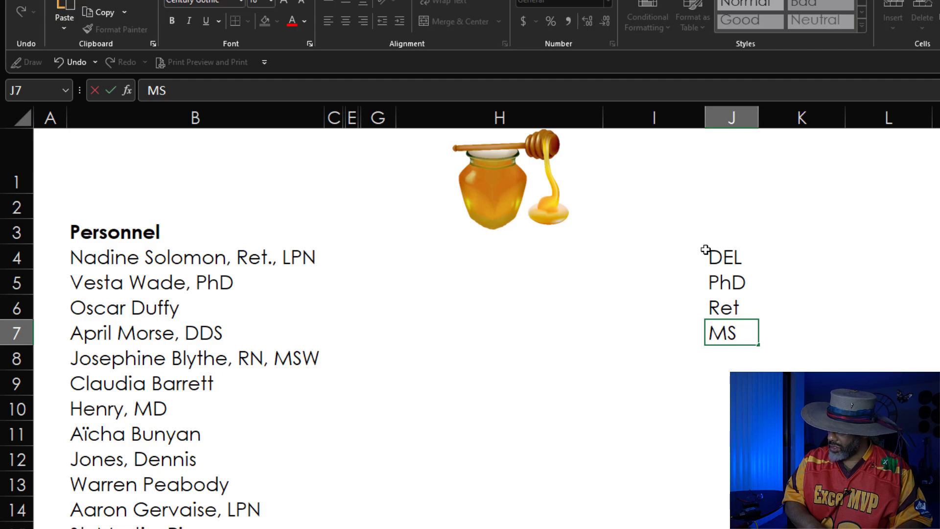
pyautogui.write('W')
pyautogui.press('Return')
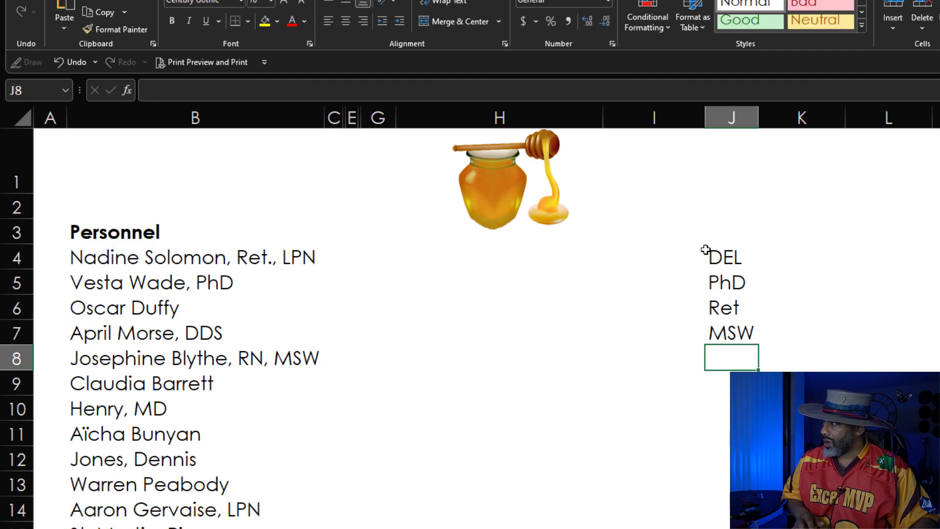
pyautogui.click(723, 270)
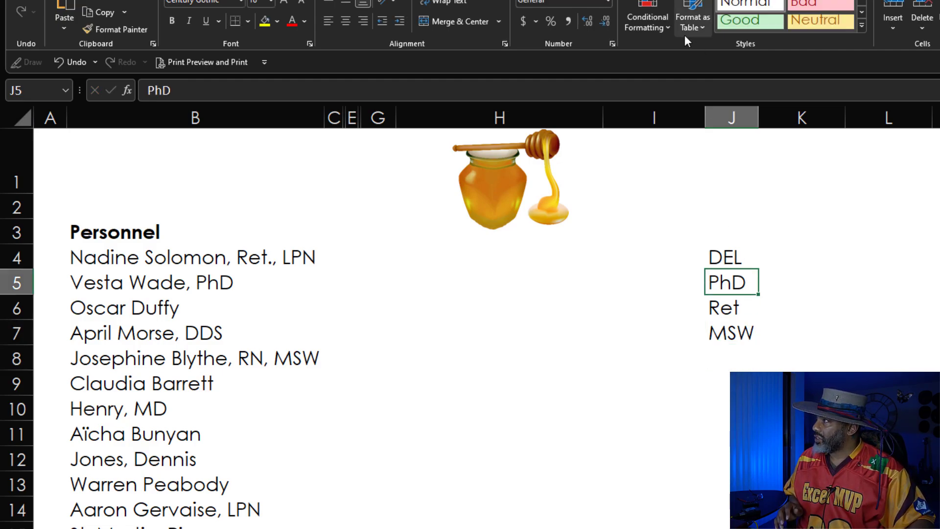
# Step: Format J4:J7 as a light purple table with headers and no filter button
pyautogui.click(701, 28)
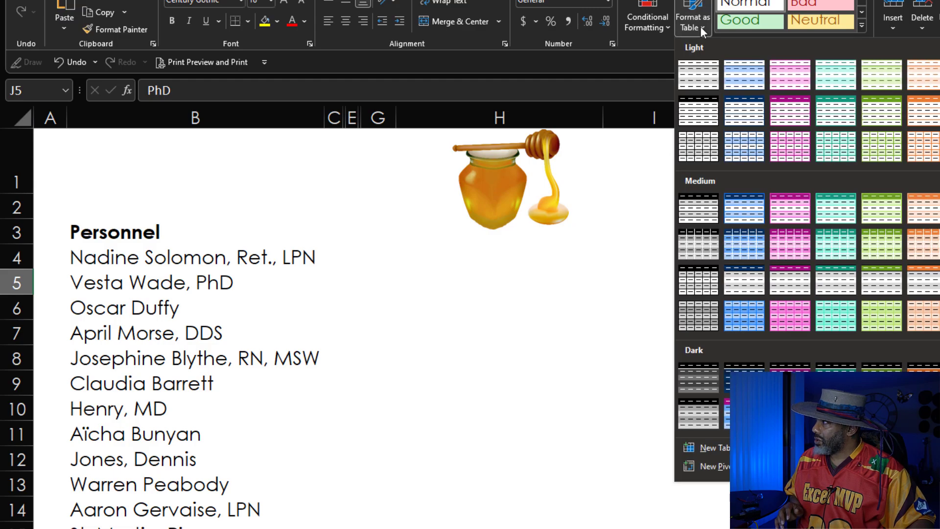
pyautogui.click(792, 113)
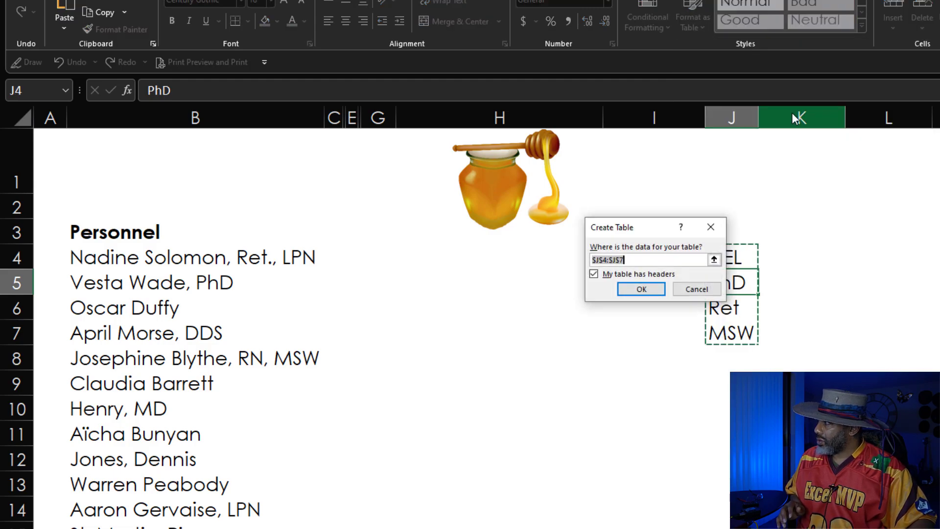
pyautogui.click(648, 290)
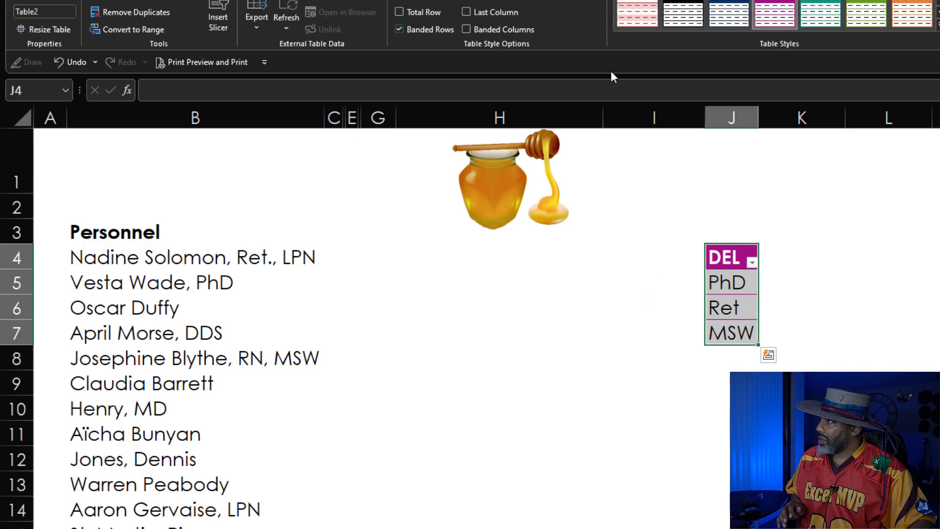
pyautogui.click(574, 4)
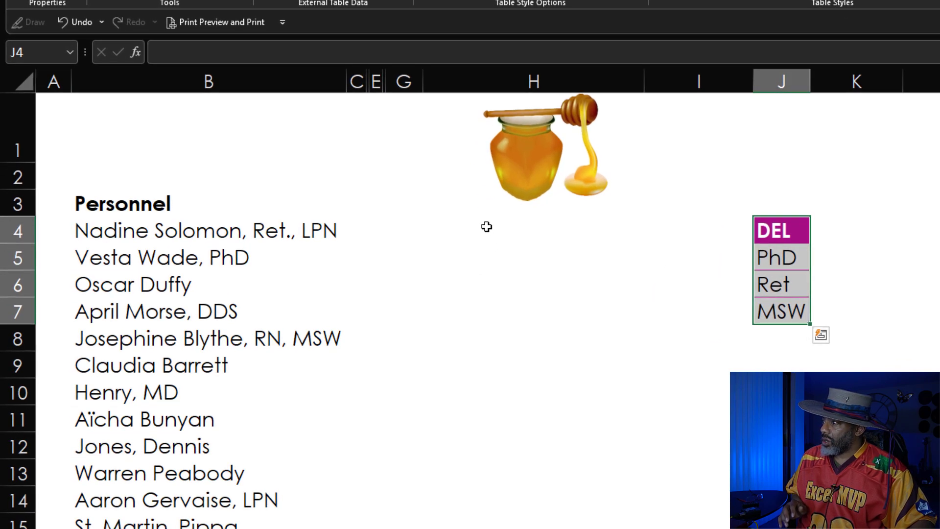
pyautogui.click(486, 227)
pyautogui.write('=te')
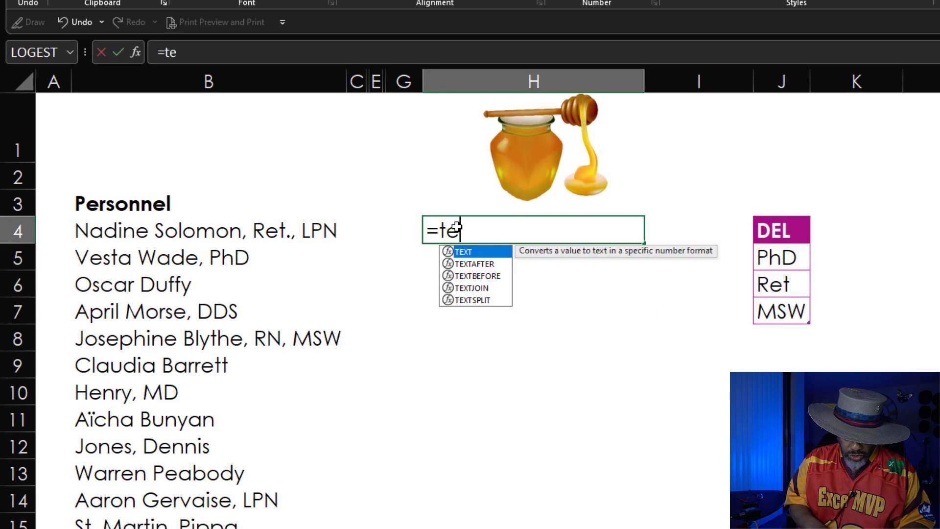
pyautogui.write('x')
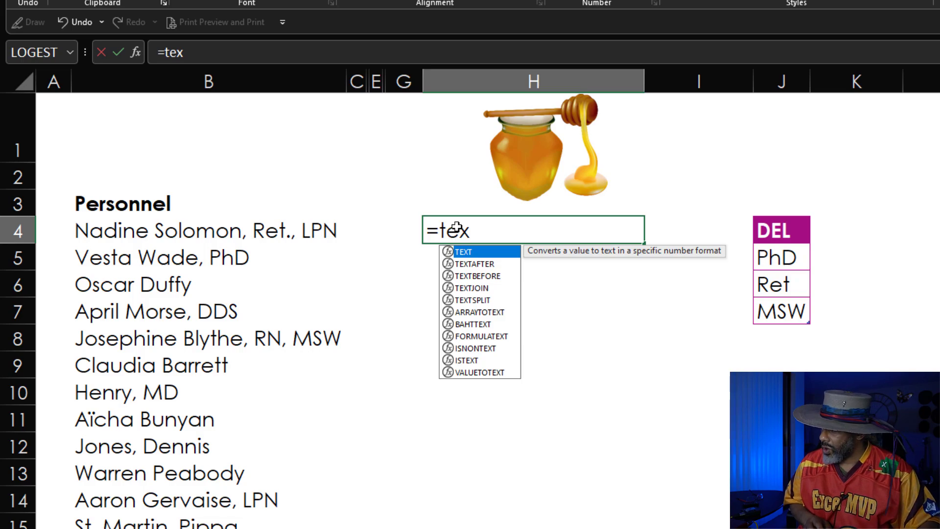
pyautogui.doubleClick(467, 276)
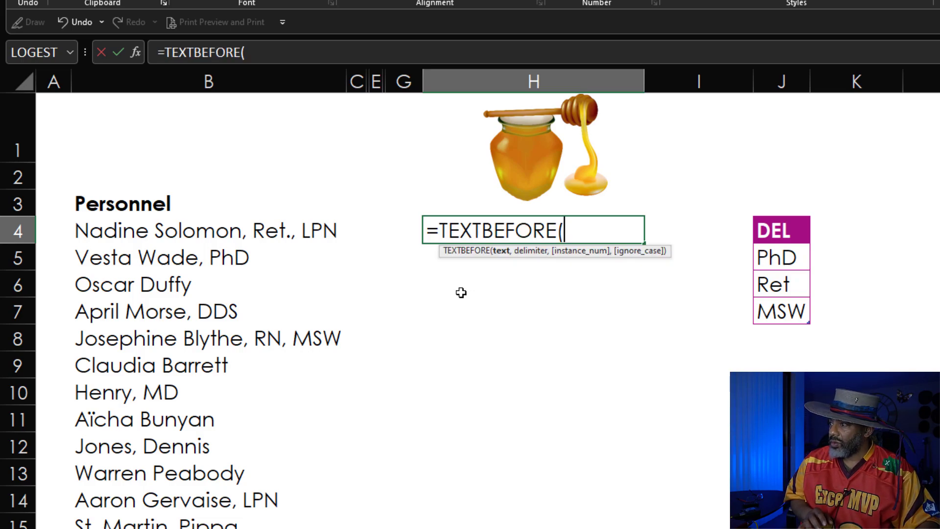
pyautogui.click(278, 228)
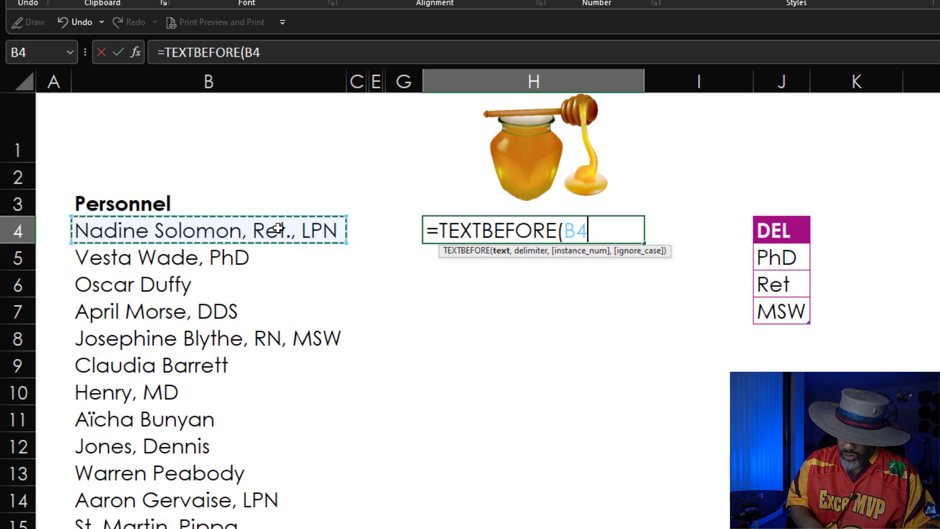
pyautogui.write(',')
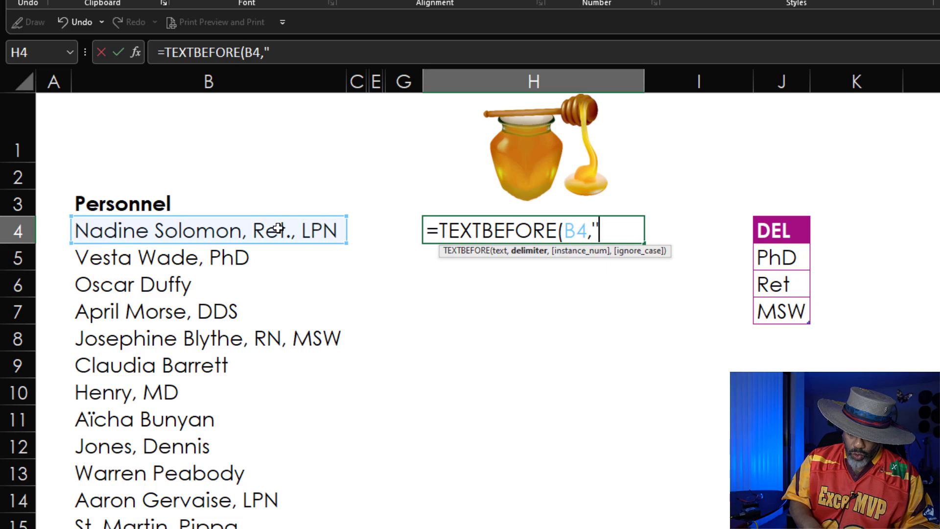
pyautogui.write(',')
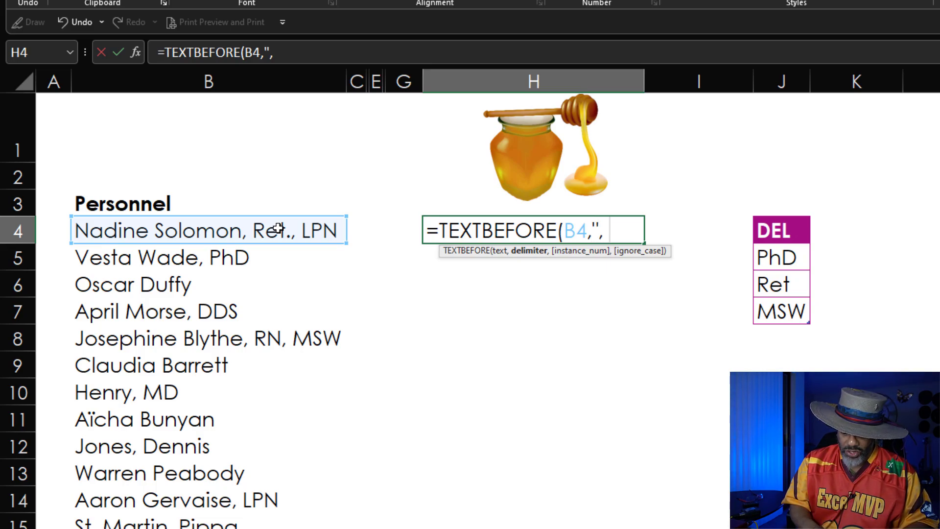
pyautogui.write(' "')
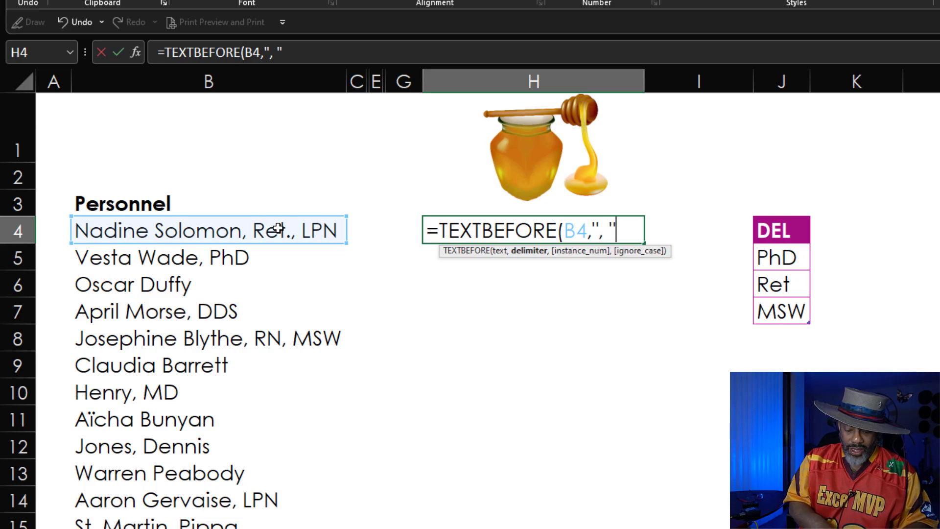
pyautogui.write('&')
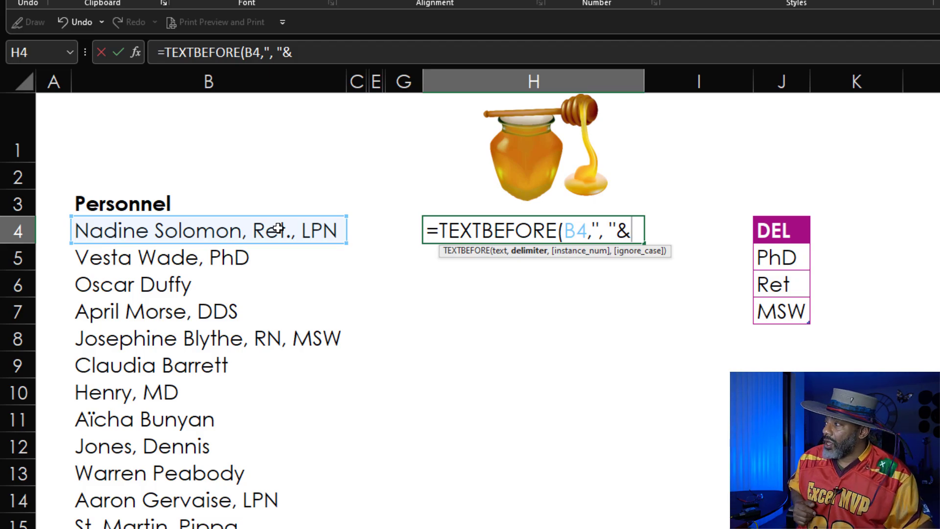
pyautogui.moveTo(772, 256); pyautogui.dragTo(785, 312)
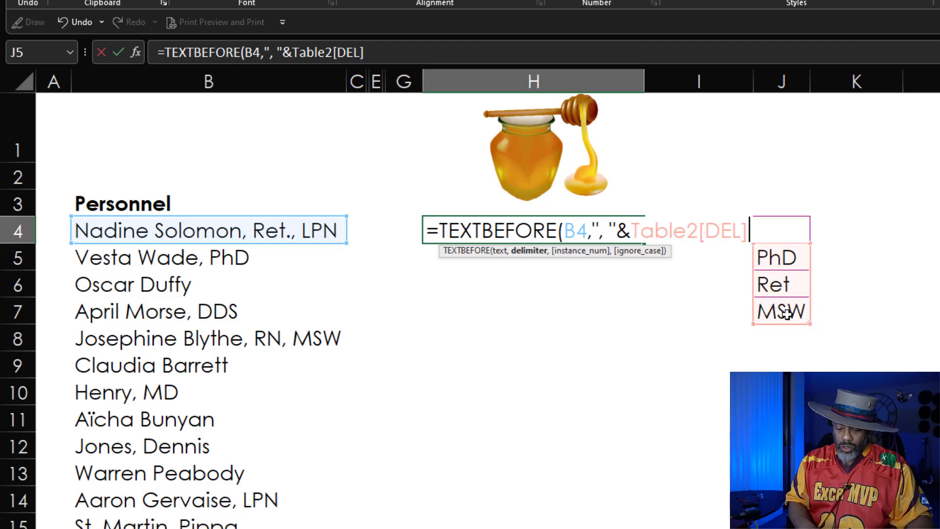
pyautogui.write(')')
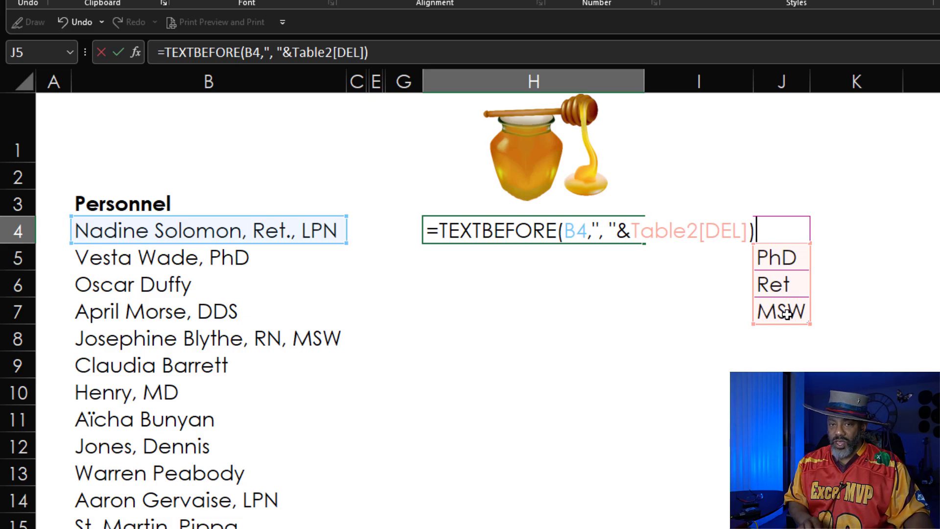
pyautogui.press('Return')
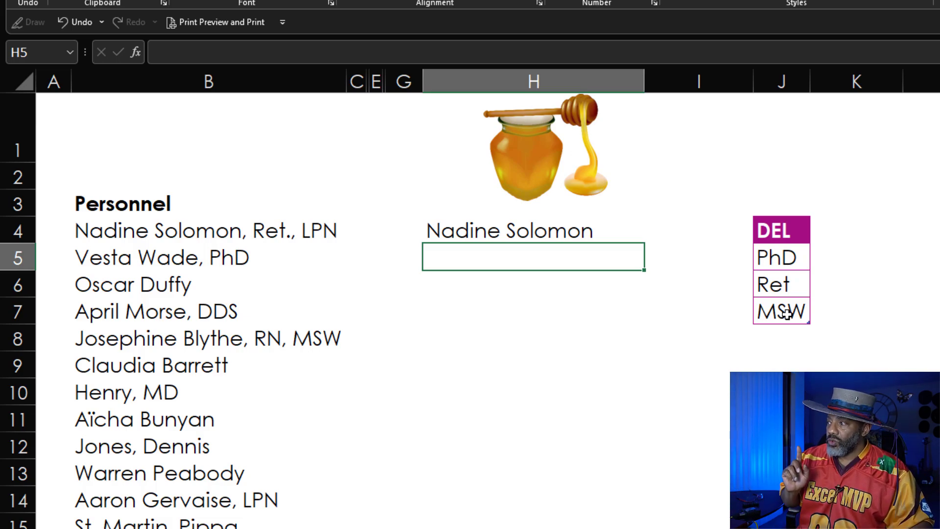
# Step: Wrap the H4 formula in IFERROR with B4 as the fallback value
pyautogui.click(560, 235)
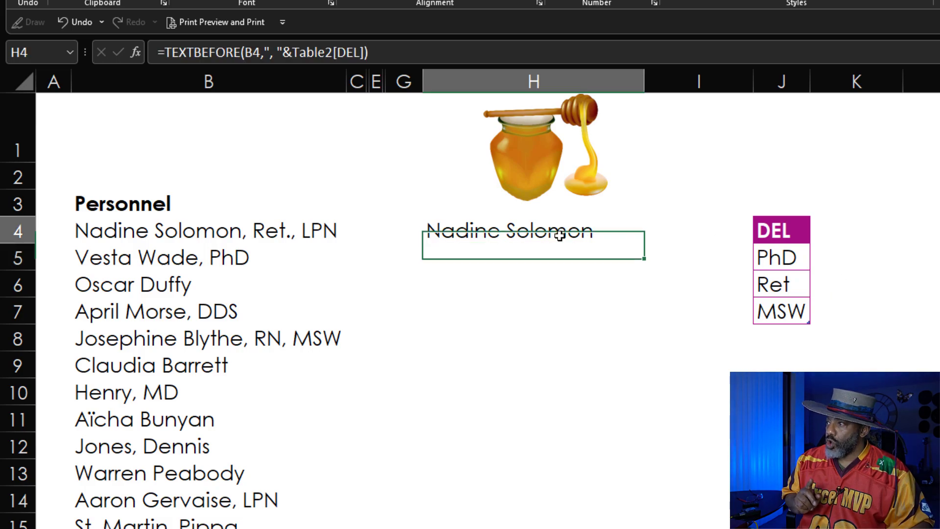
pyautogui.click(165, 52)
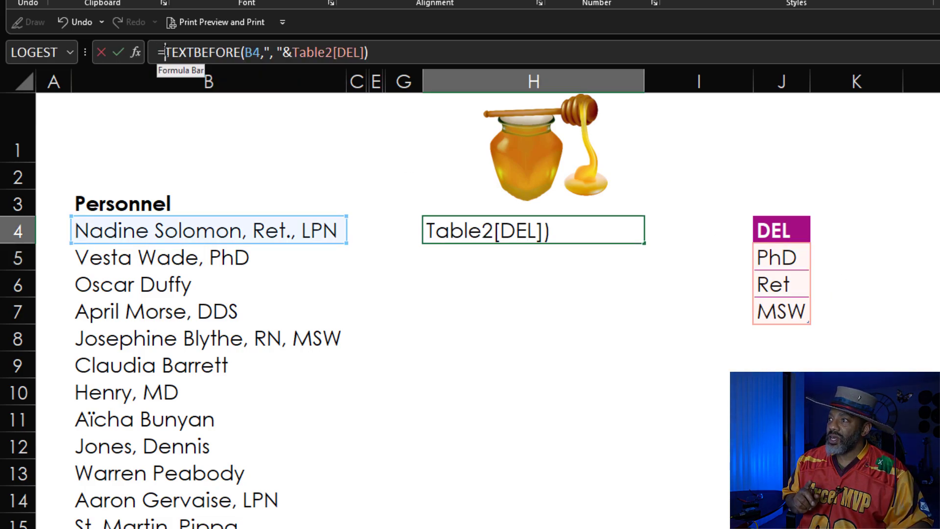
pyautogui.write('iferr')
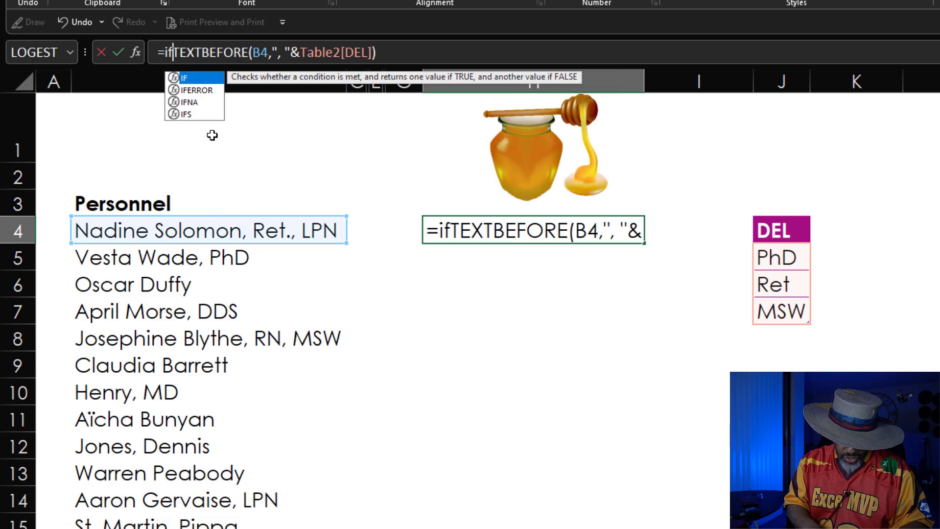
pyautogui.write('o')
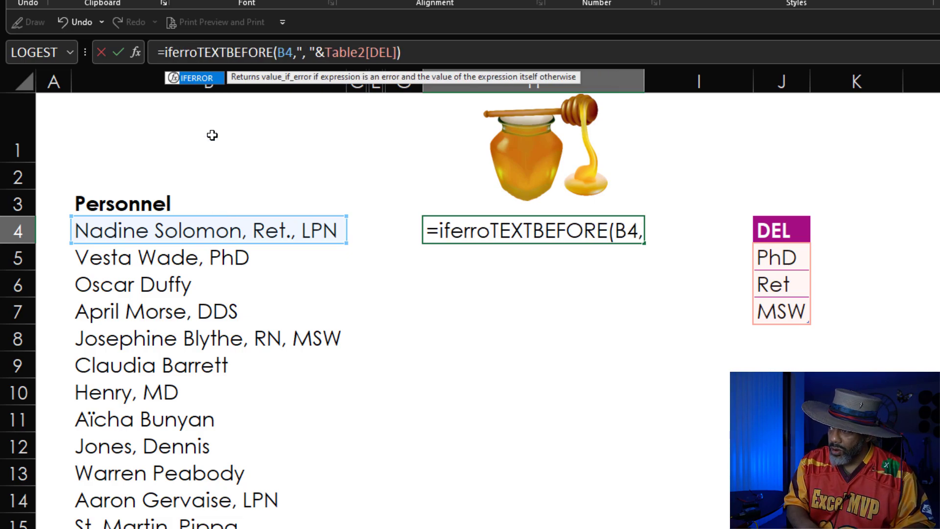
pyautogui.write('r')
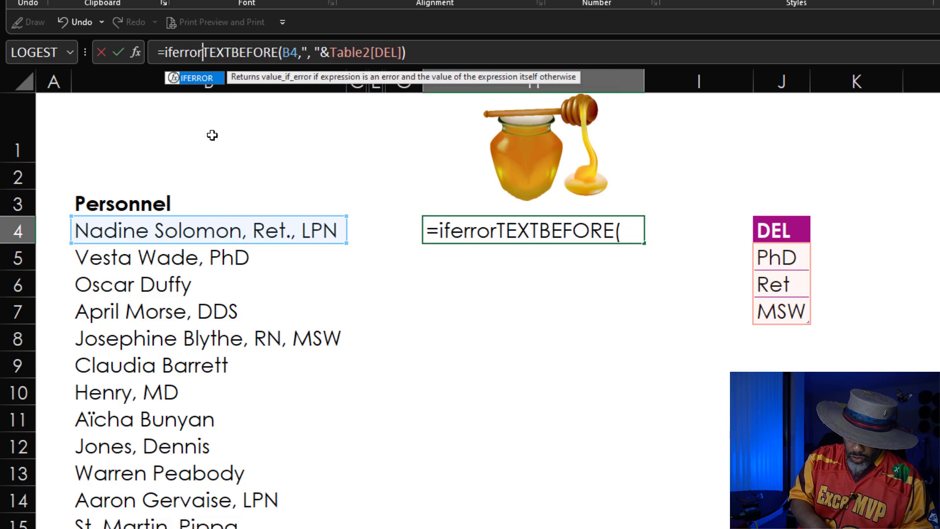
pyautogui.write('(')
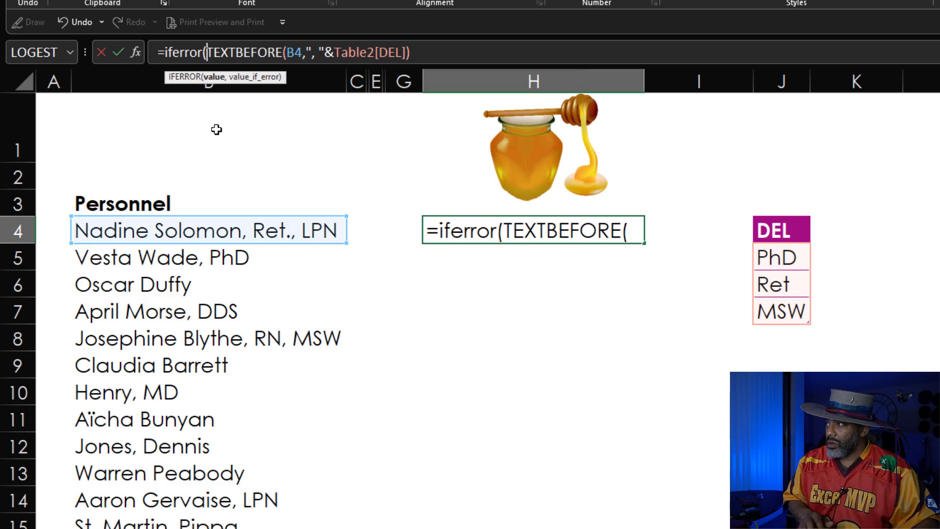
pyautogui.click(420, 50)
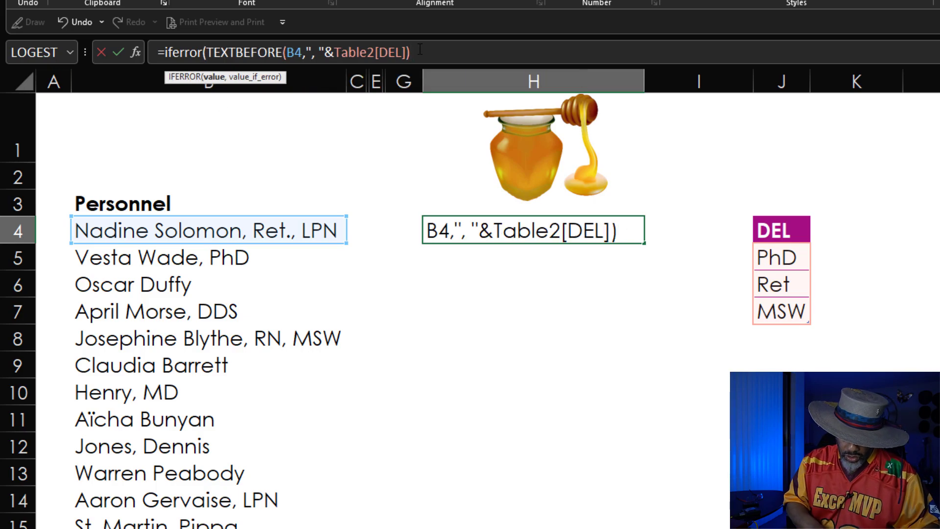
pyautogui.write(',')
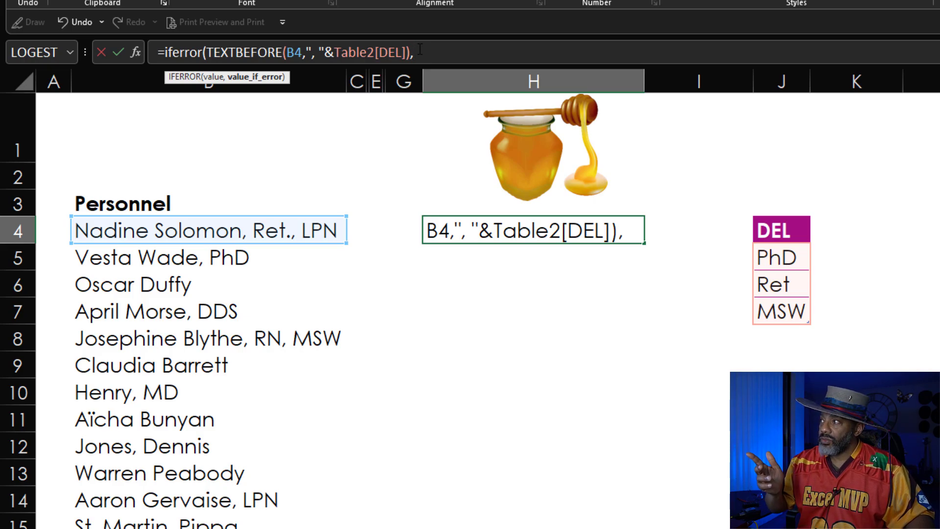
pyautogui.click(240, 229)
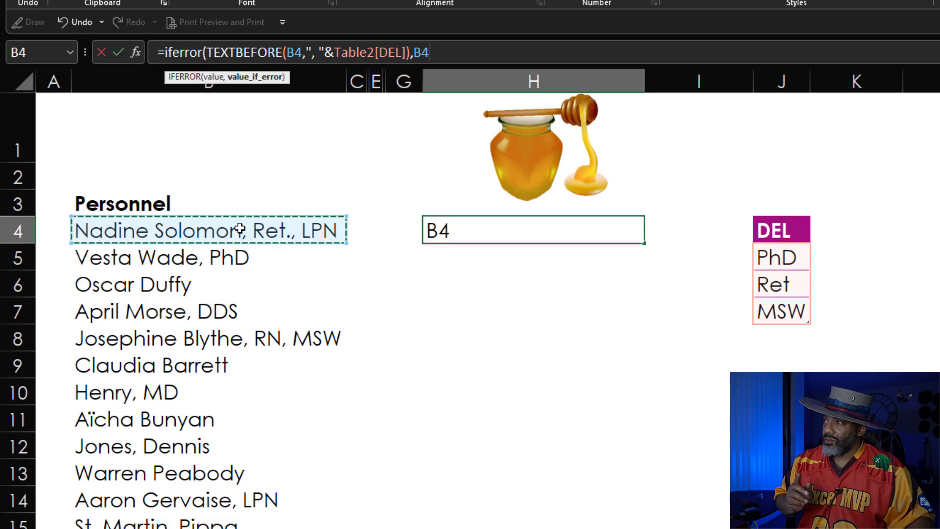
pyautogui.write(')')
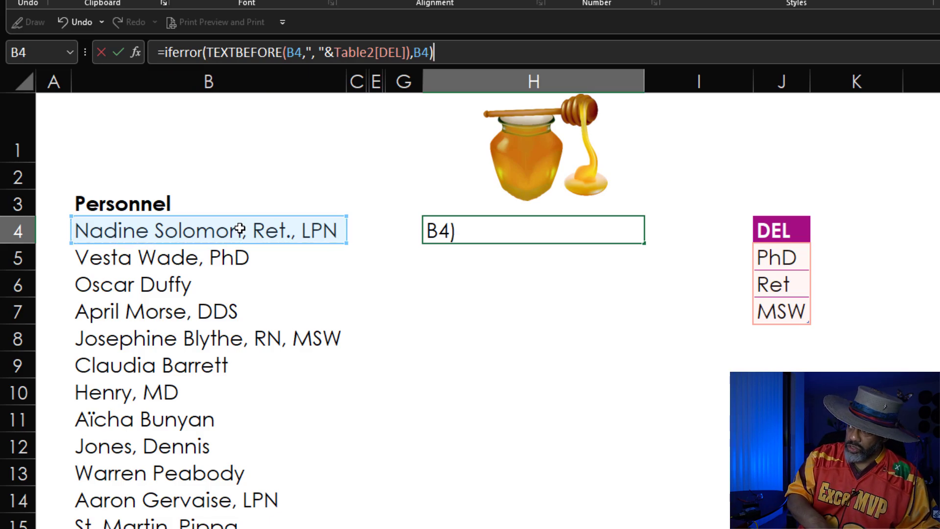
pyautogui.press('Return')
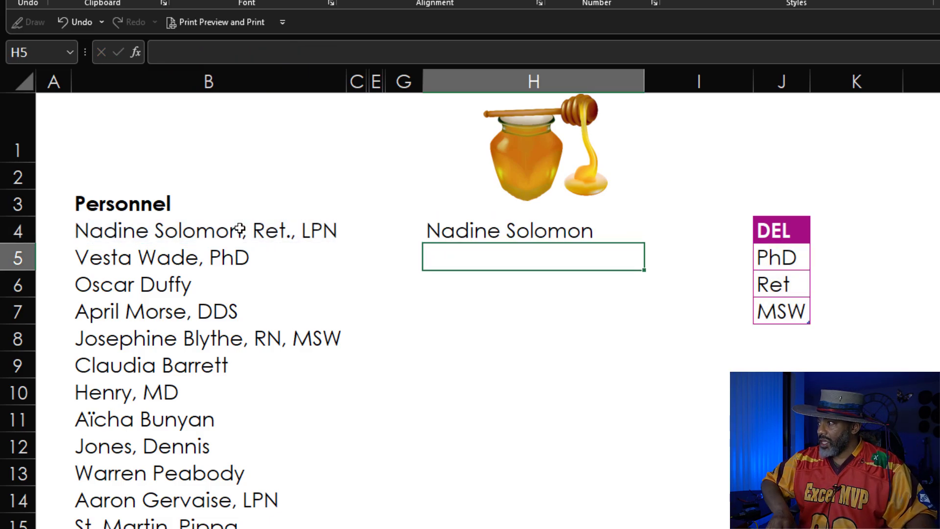
pyautogui.click(454, 231)
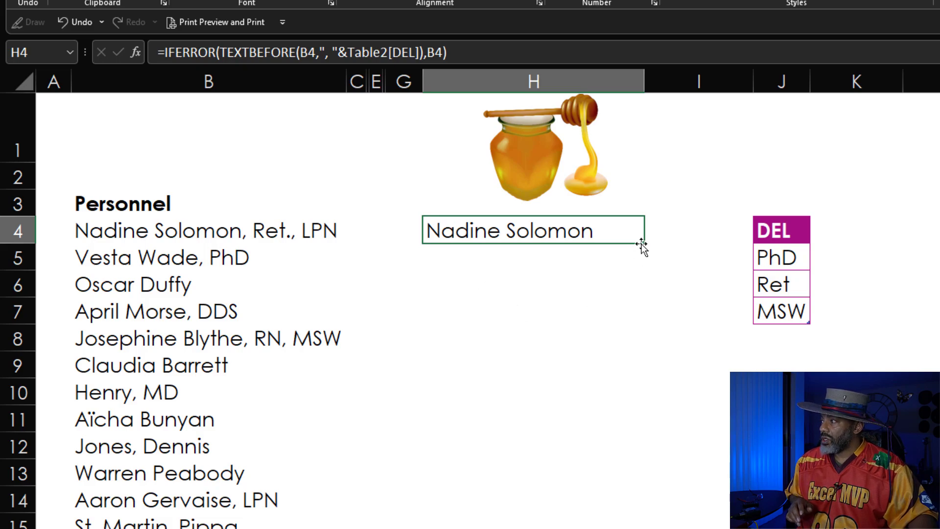
# Step: Fill the H4 IFERROR formula down column H to row 30 and autofit the column width
pyautogui.moveTo(644, 244); pyautogui.dragTo(634, 319)
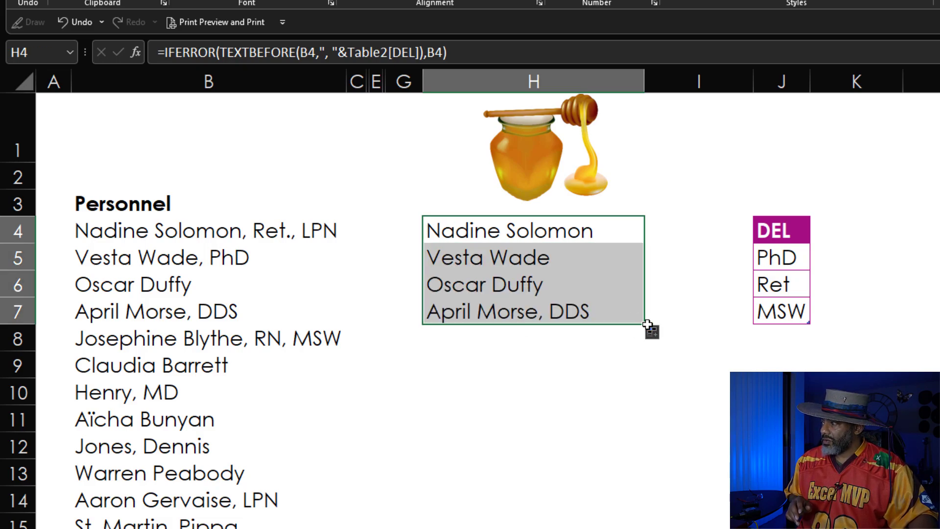
pyautogui.click(640, 322)
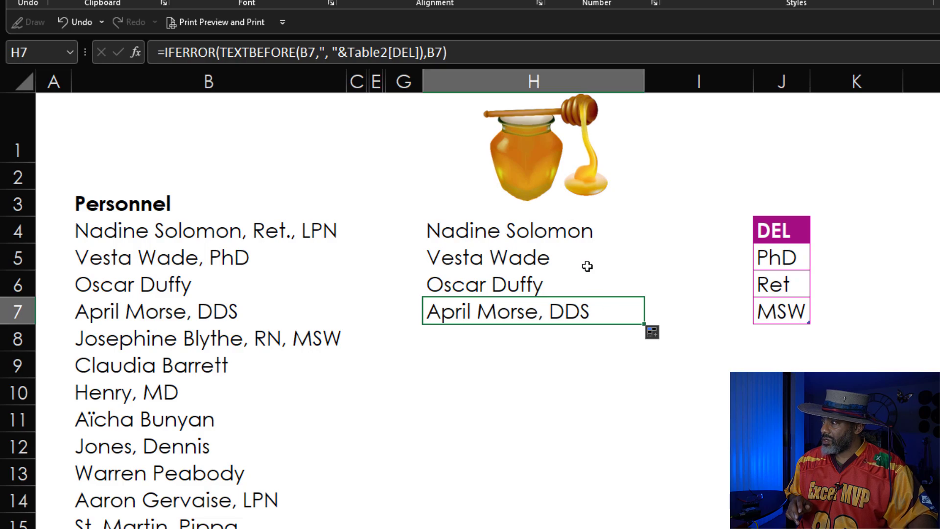
pyautogui.scroll(-1, 595, 333)
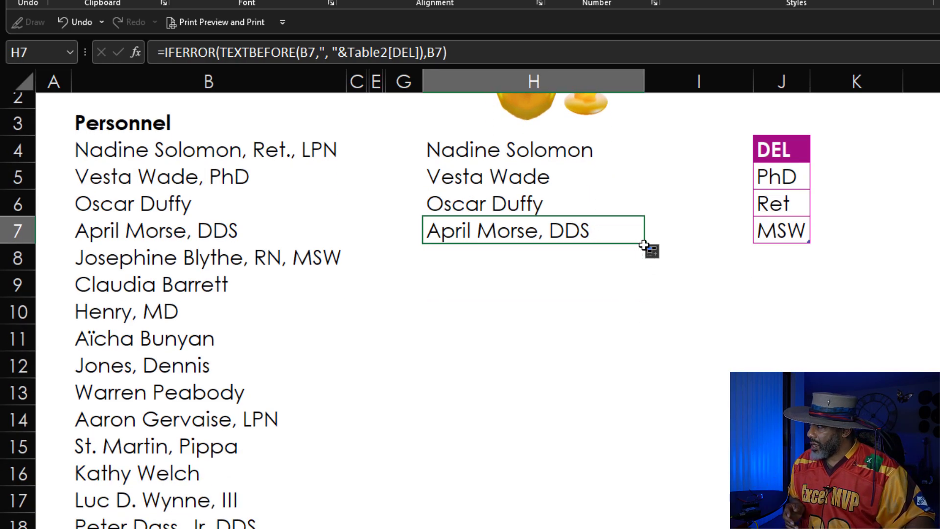
pyautogui.moveTo(645, 244); pyautogui.dragTo(586, 473)
pyautogui.scroll(5, 724, 426)
pyautogui.hotkey('alt', 'h')
pyautogui.press('o')
pyautogui.press('i')
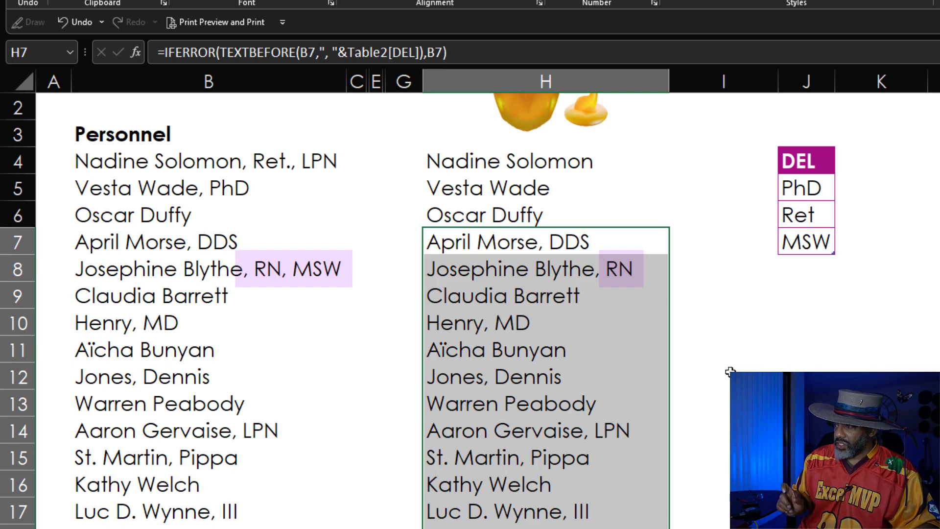
# Step: Add RN, MD and LPN to the DEL table starting at J8
pyautogui.click(811, 269)
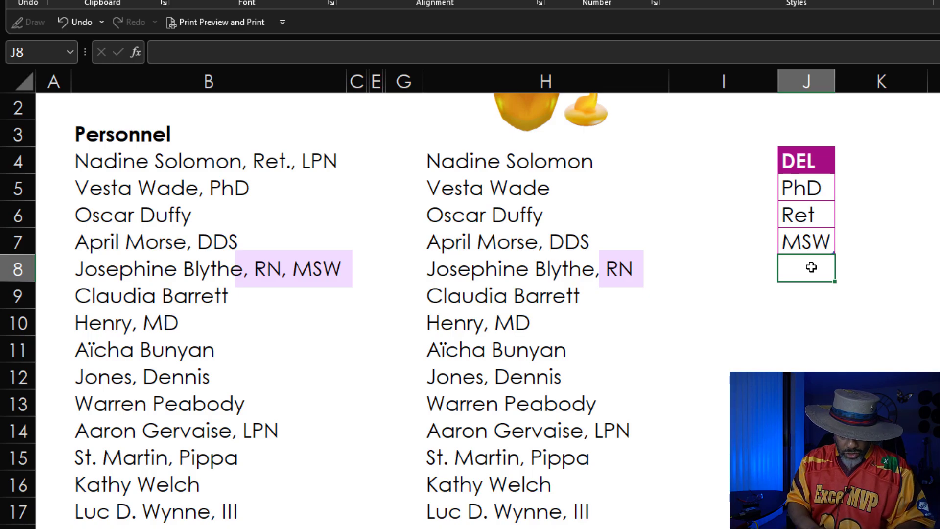
pyautogui.write('RN')
pyautogui.press('Return')
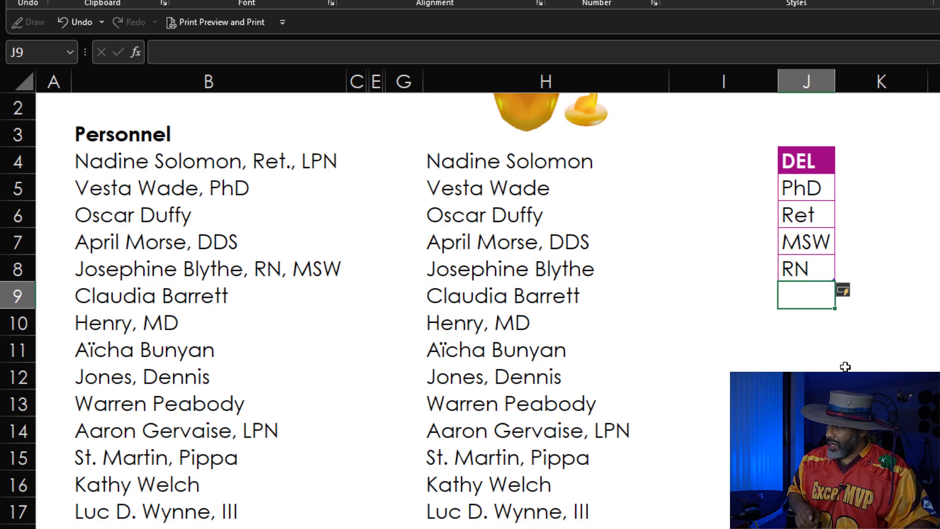
pyautogui.write('MD')
pyautogui.press('Return')
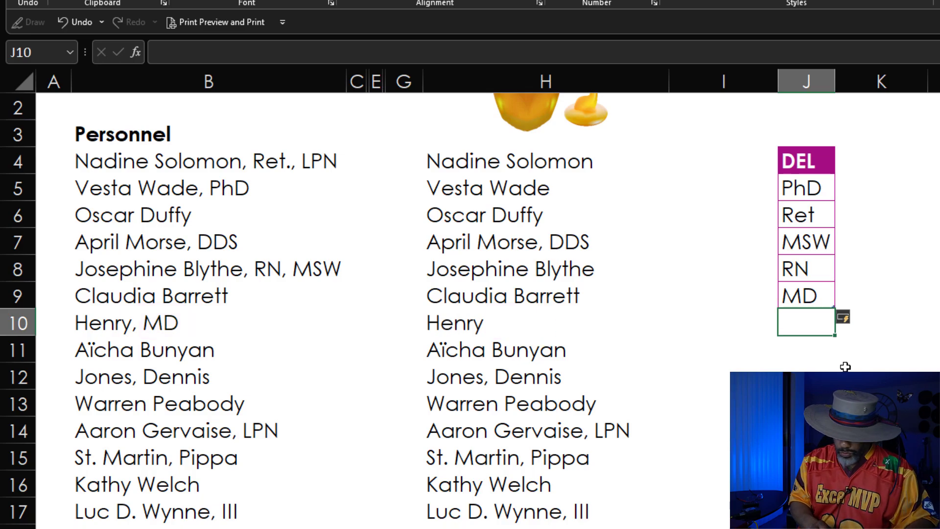
pyautogui.write('LPN')
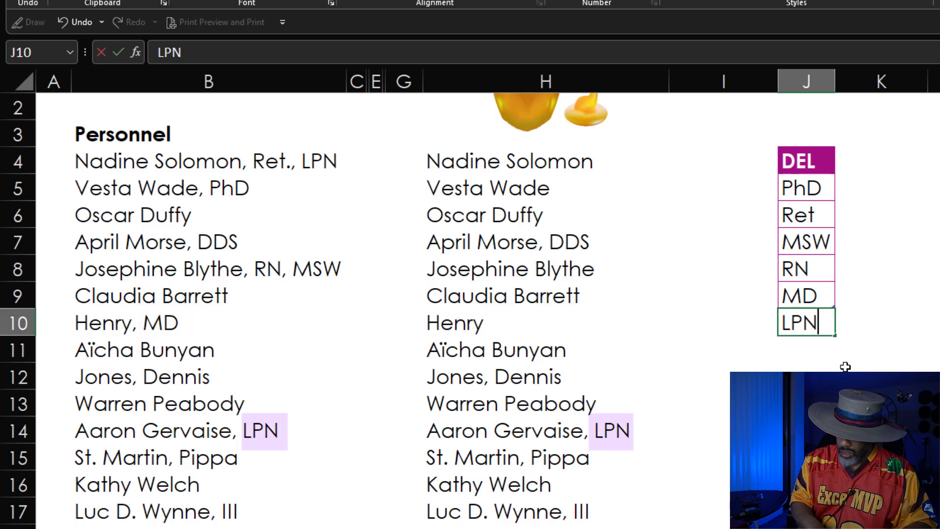
pyautogui.press('Return')
# Step: Add DDS, VP and EMT to the DEL table
pyautogui.scroll(-2, 845, 367)
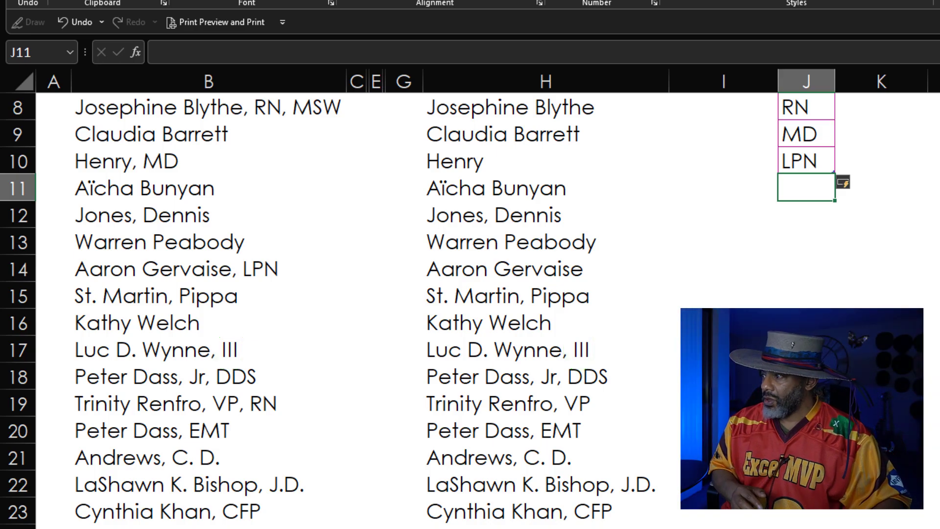
pyautogui.write('DDS')
pyautogui.press('Return')
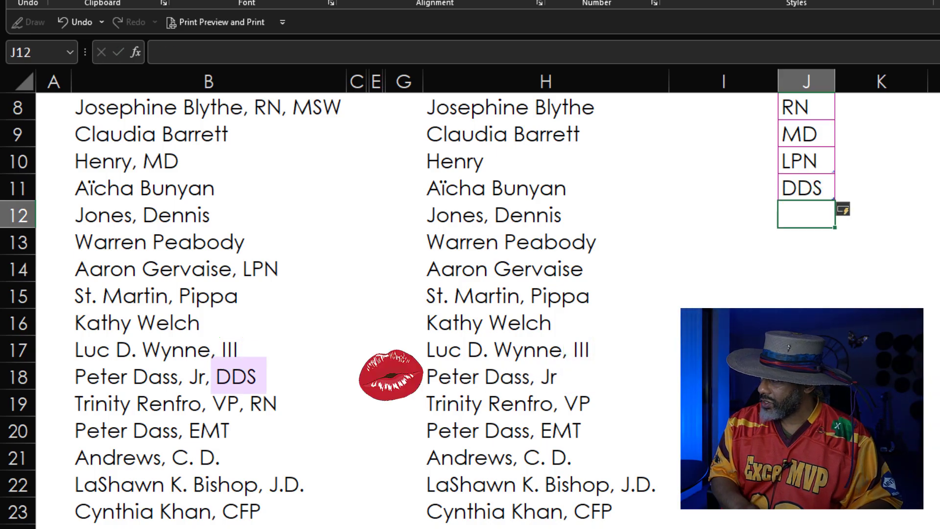
pyautogui.write('VP')
pyautogui.press('Return')
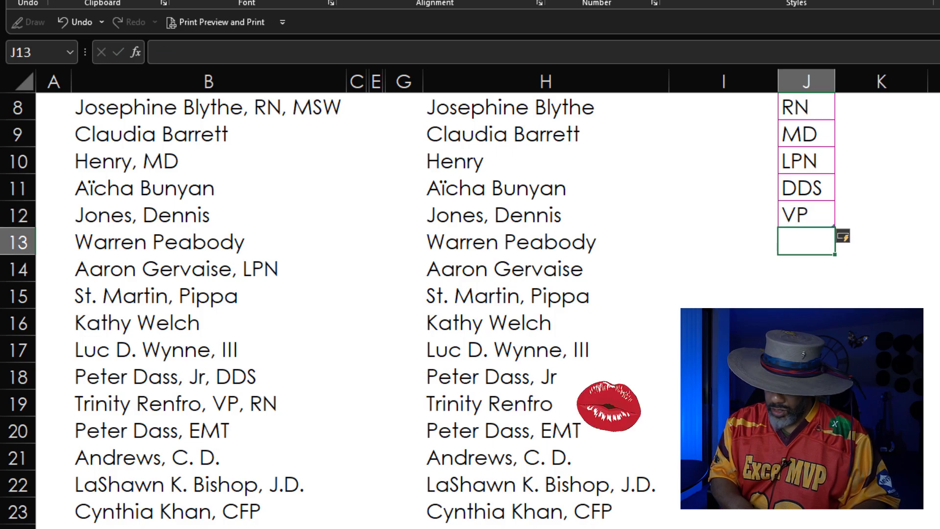
pyautogui.write('EMT')
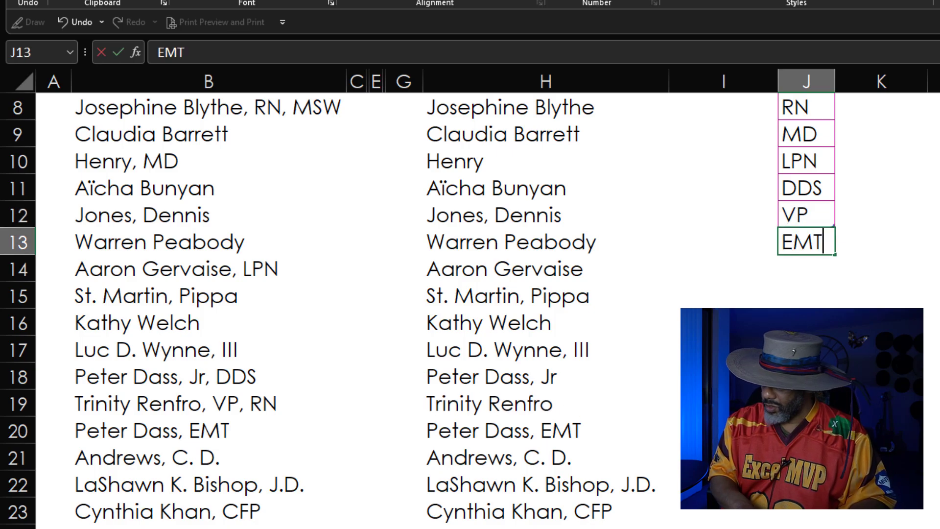
pyautogui.press('Return')
pyautogui.write('J')
pyautogui.write('.')
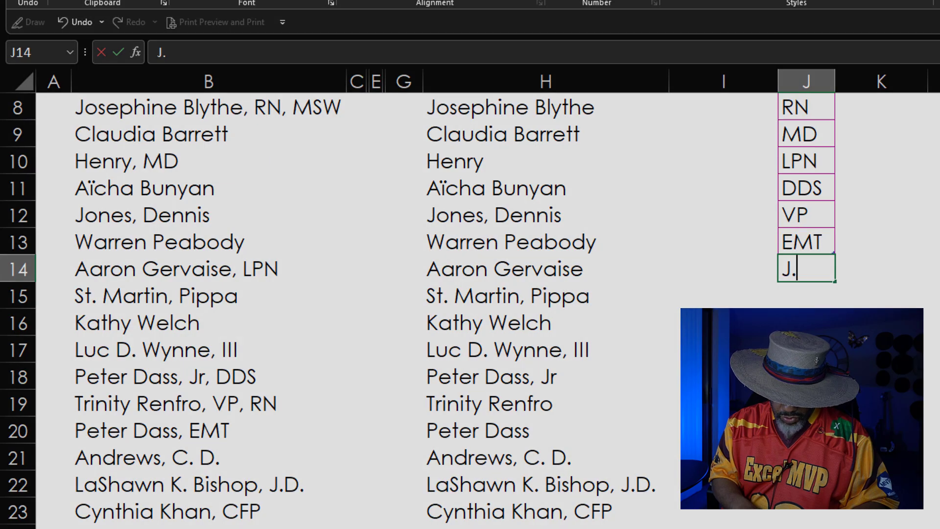